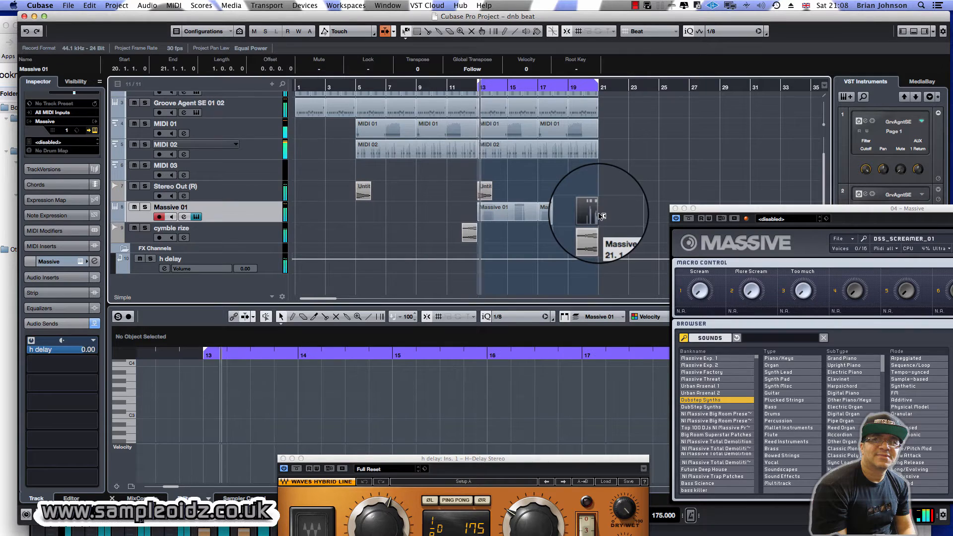
Glue the Massive 01 parts between bars 13 and 21 into one continuous part.
right_click(501, 233)
click(503, 232)
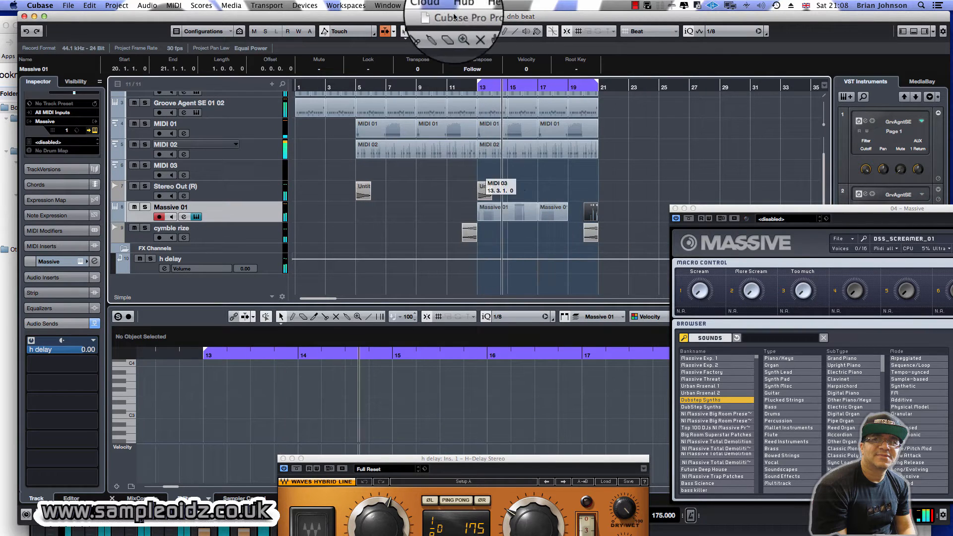
click(404, 30)
click(418, 44)
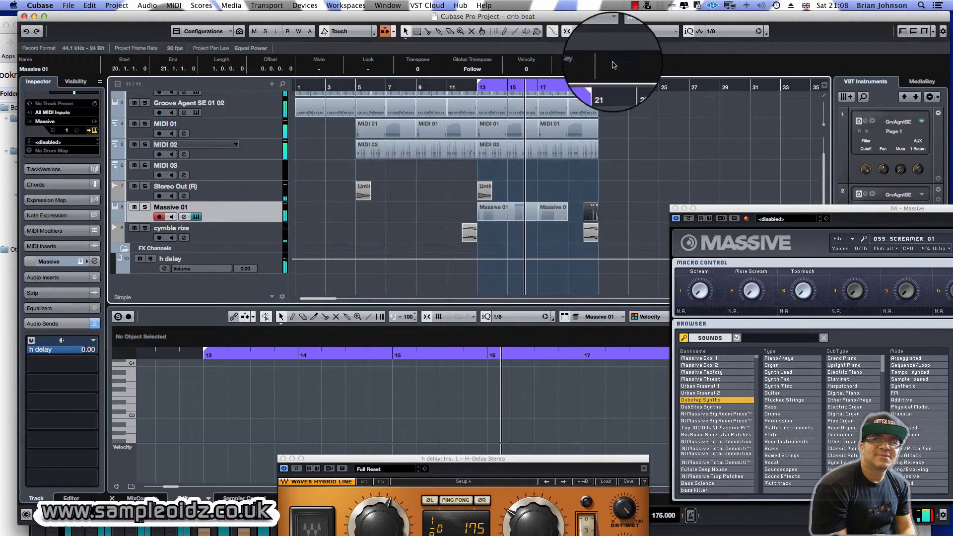
right_click(538, 203)
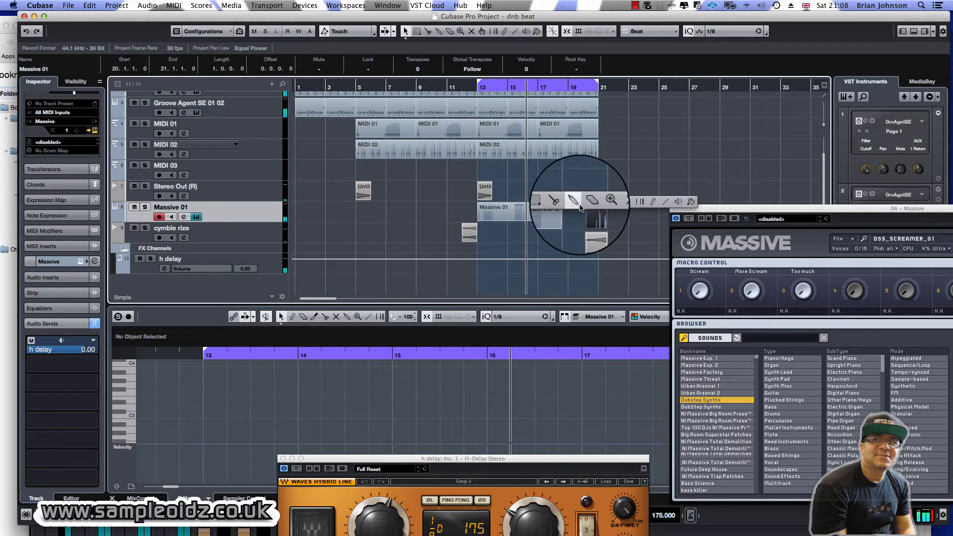
click(578, 203)
click(530, 213)
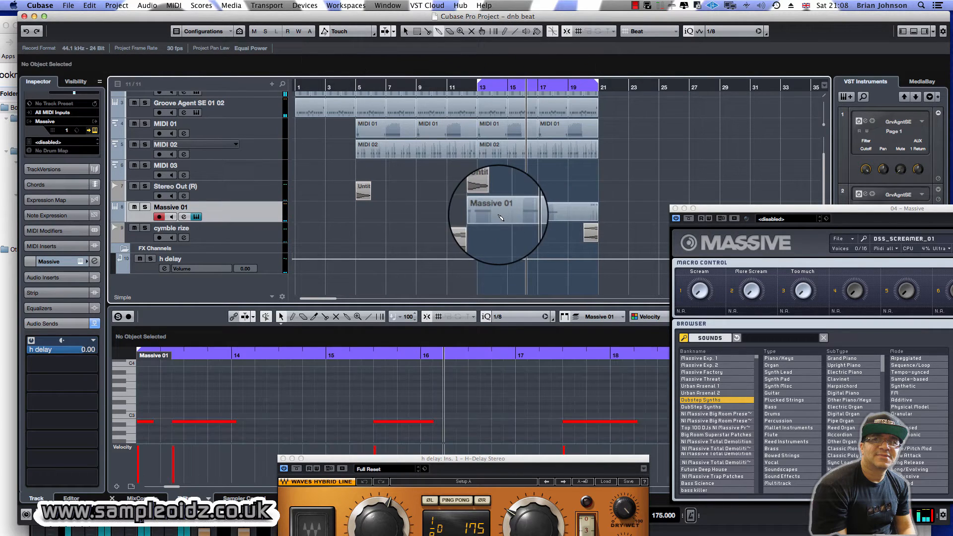
Split the Massive 01 part at bar 17 and at bar 15.
right_click(555, 195)
click(556, 195)
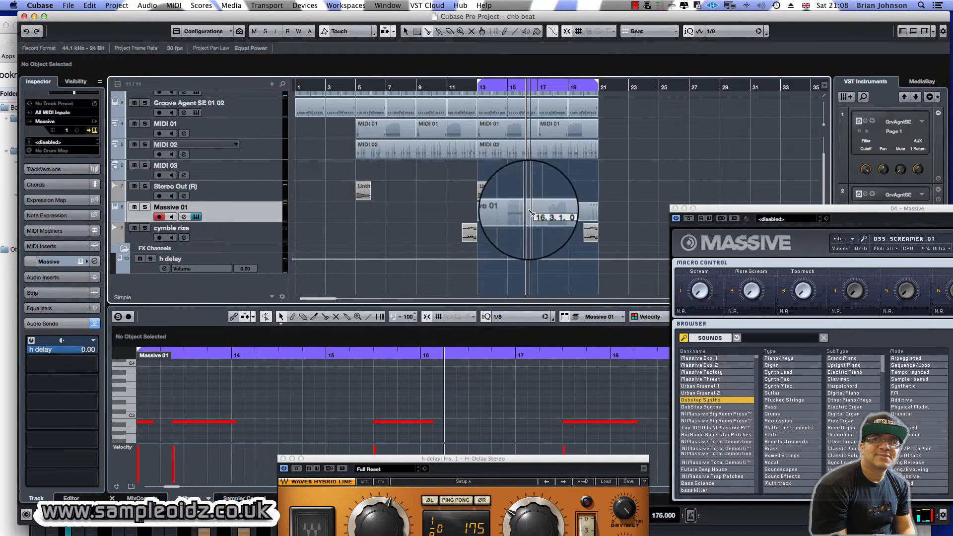
click(538, 214)
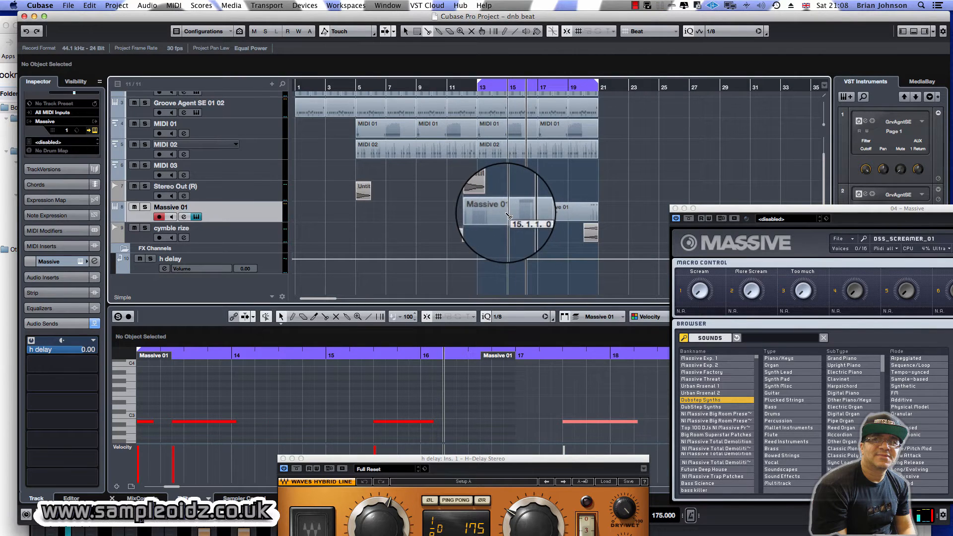
click(507, 213)
Examine the notes of each of the three Massive 01 parts in the key editor.
right_click(508, 194)
click(510, 193)
drag(511, 209, 488, 210)
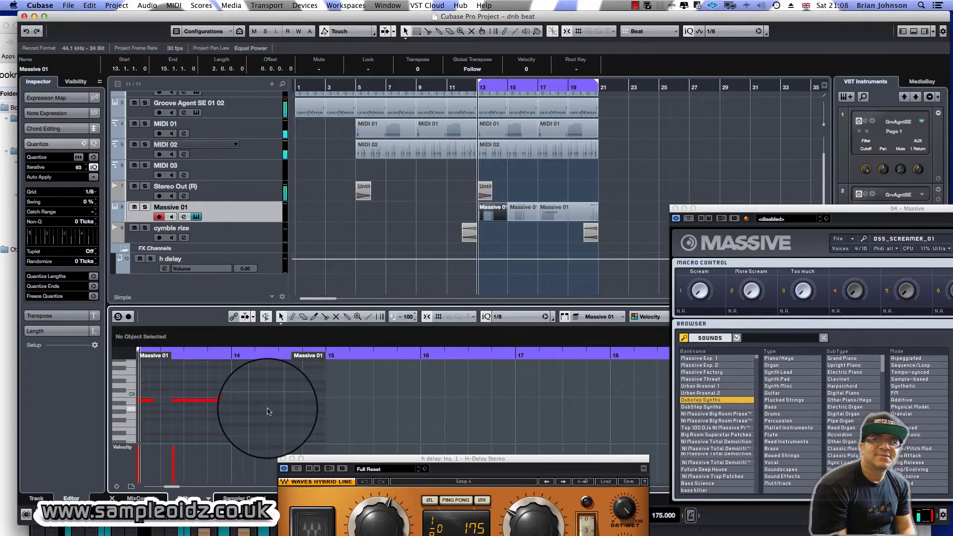
click(522, 216)
click(188, 400)
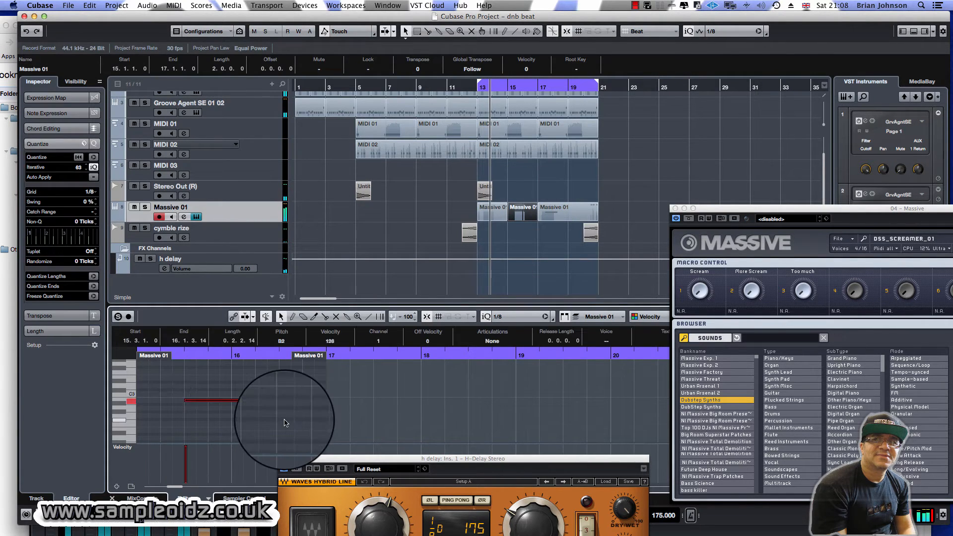
click(555, 214)
click(191, 421)
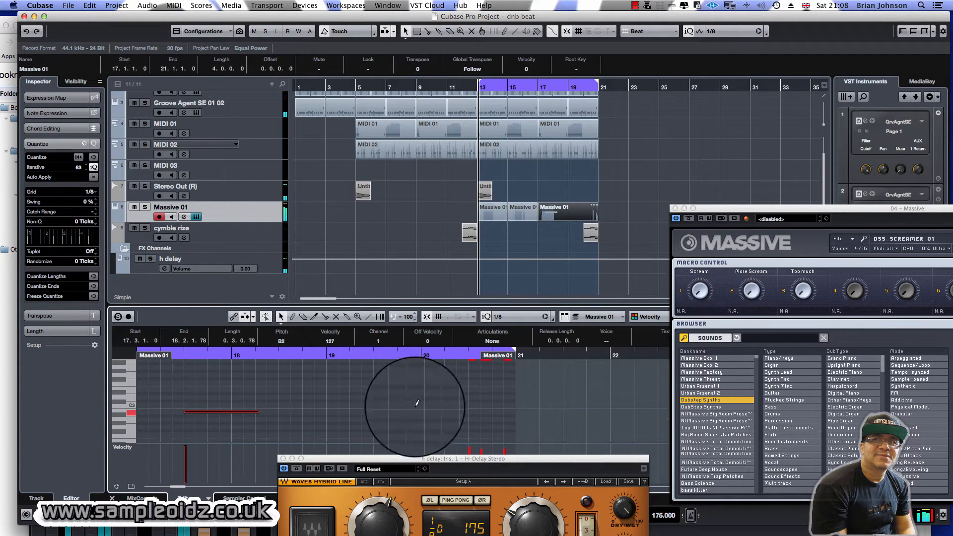
Set the cycle range to bars 19–21, play it, and inspect the short B3 notes ending the last Massive 01 part.
click(478, 87)
drag(567, 97, 569, 97)
key(KP_1)
key(space)
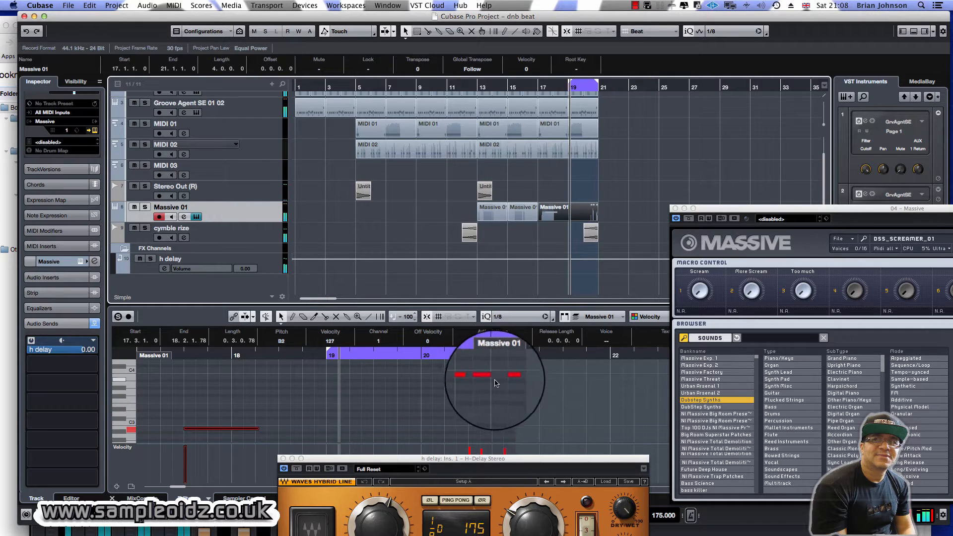
drag(488, 378, 484, 379)
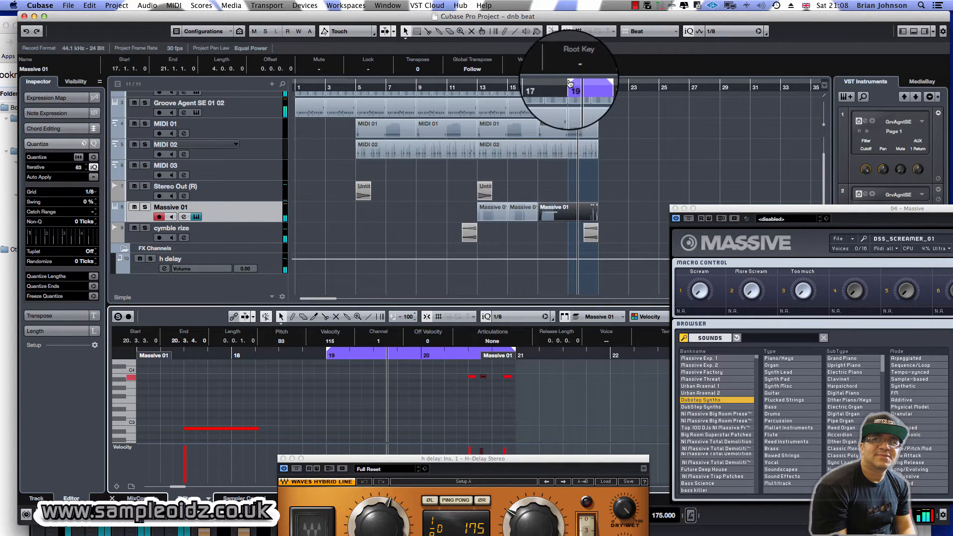
Set the cycle range to bars 13–23 and glue the three Massive 01 parts back into one part.
drag(569, 83, 479, 98)
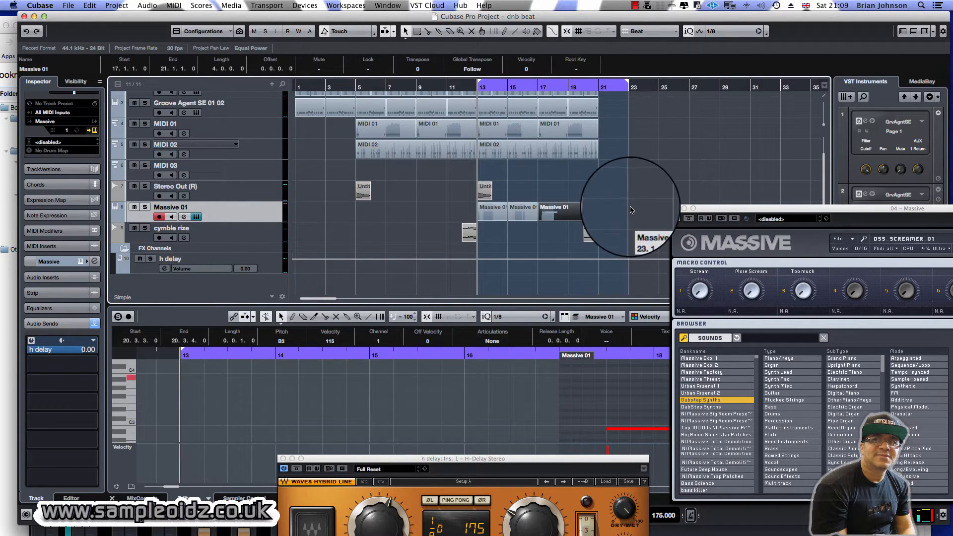
right_click(692, 201)
click(682, 202)
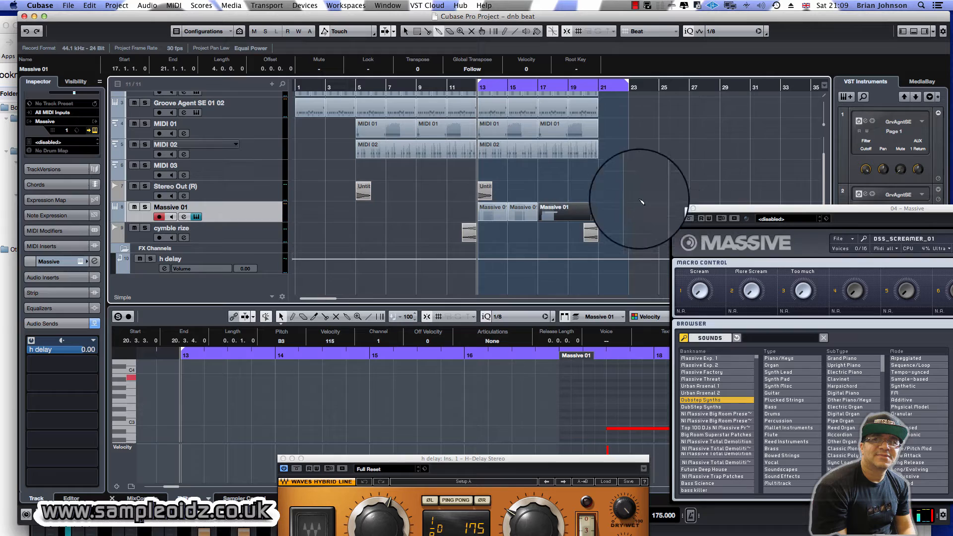
click(498, 215)
right_click(588, 190)
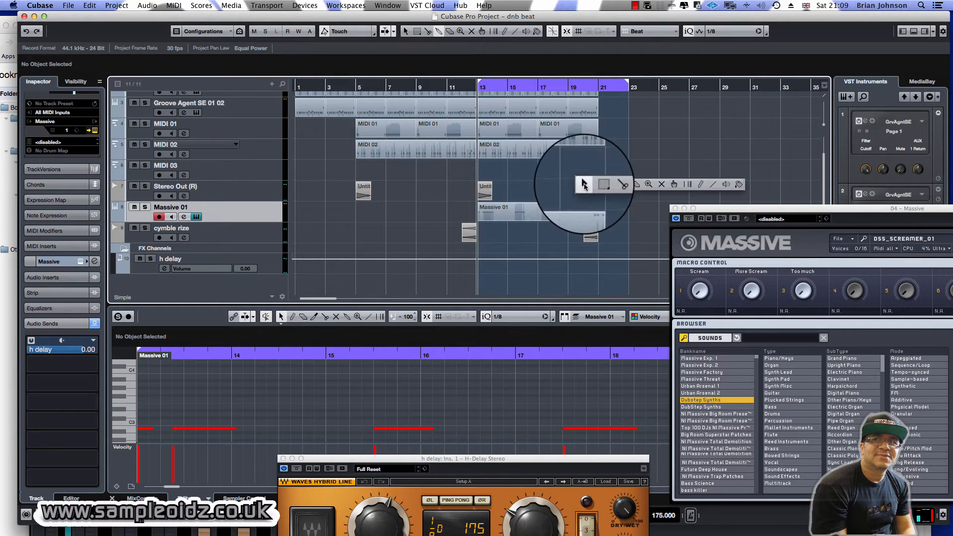
click(585, 184)
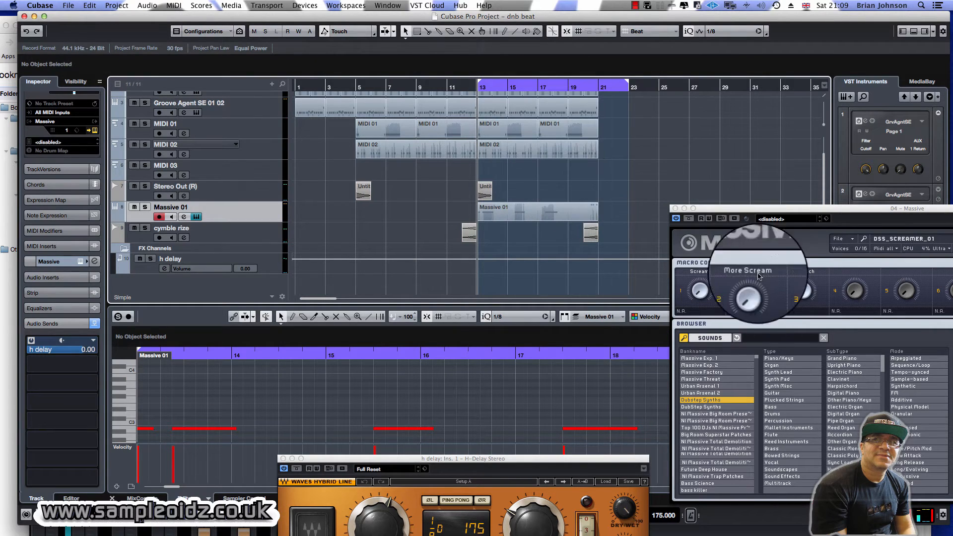
Render the Massive 01 part in place with the current settings and play the result from bar 13.
click(513, 208)
right_click(514, 208)
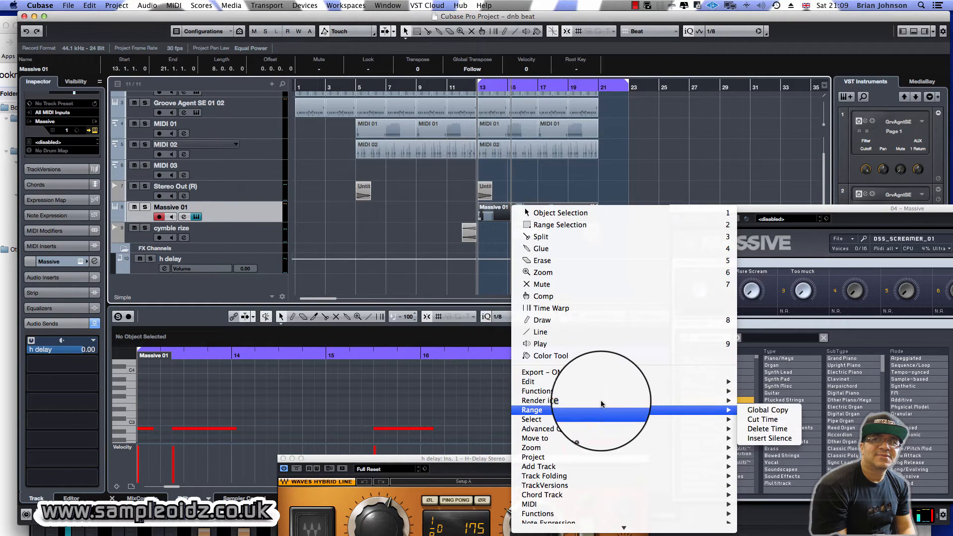
mouse_move(600, 394)
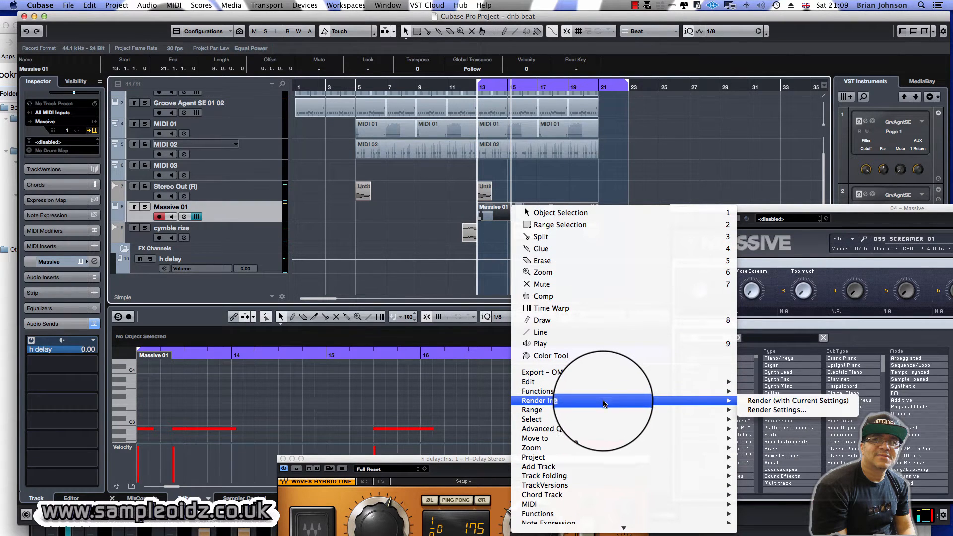
click(823, 401)
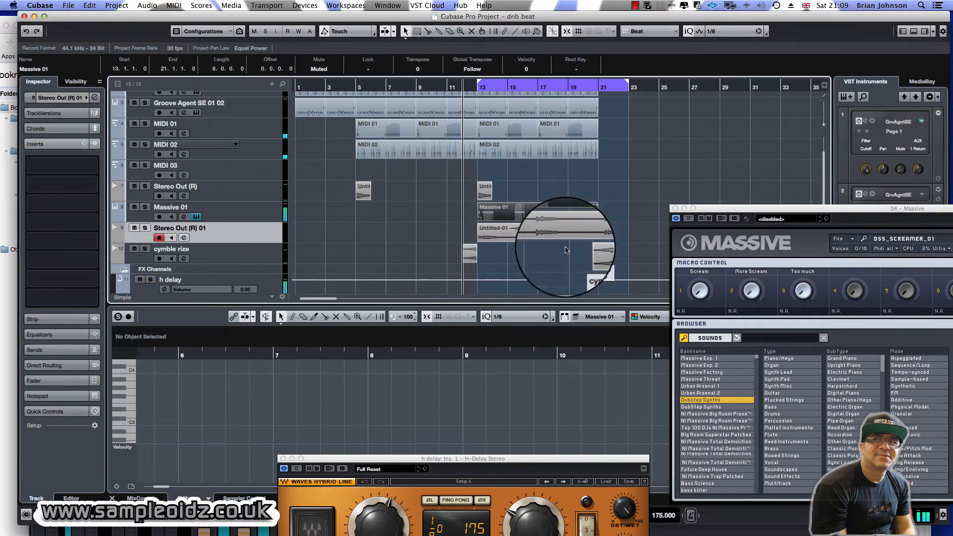
key(KP_1)
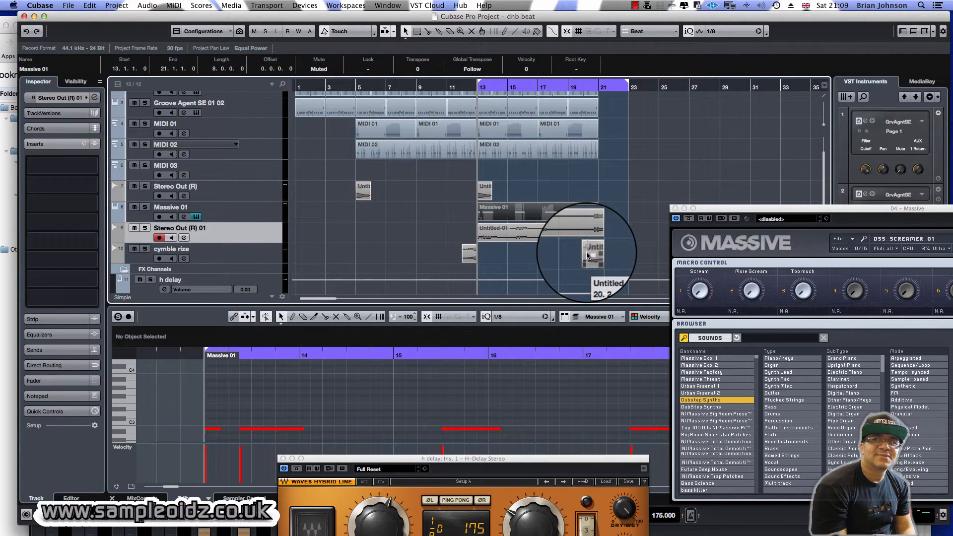
Delete the muted original MIDI part from the Massive 01 track, keeping the rendered audio.
right_click(542, 177)
click(595, 175)
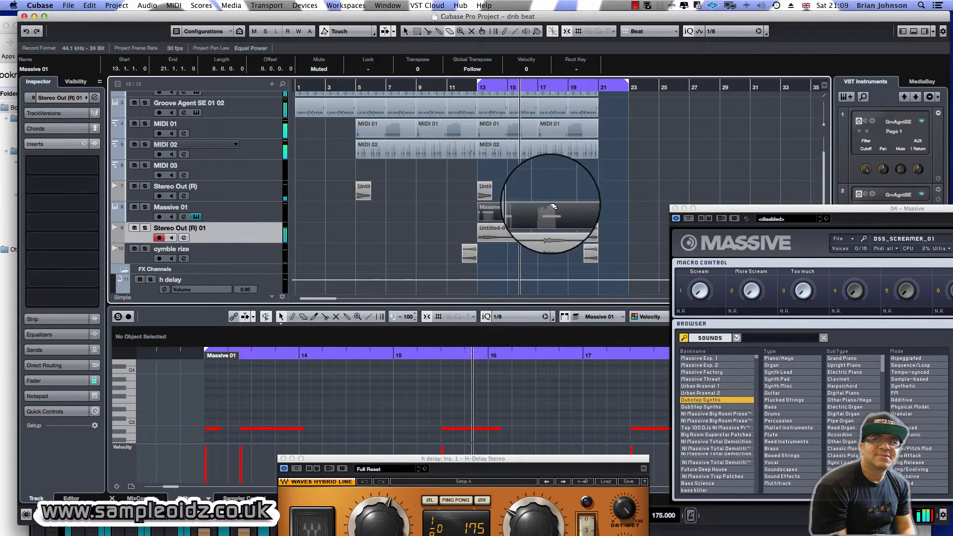
right_click(537, 165)
click(620, 162)
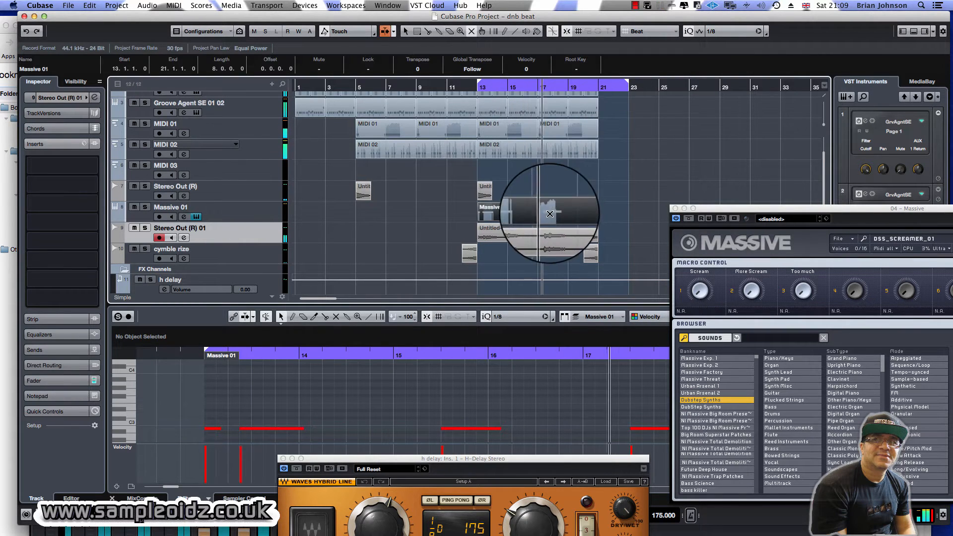
right_click(556, 213)
click(569, 213)
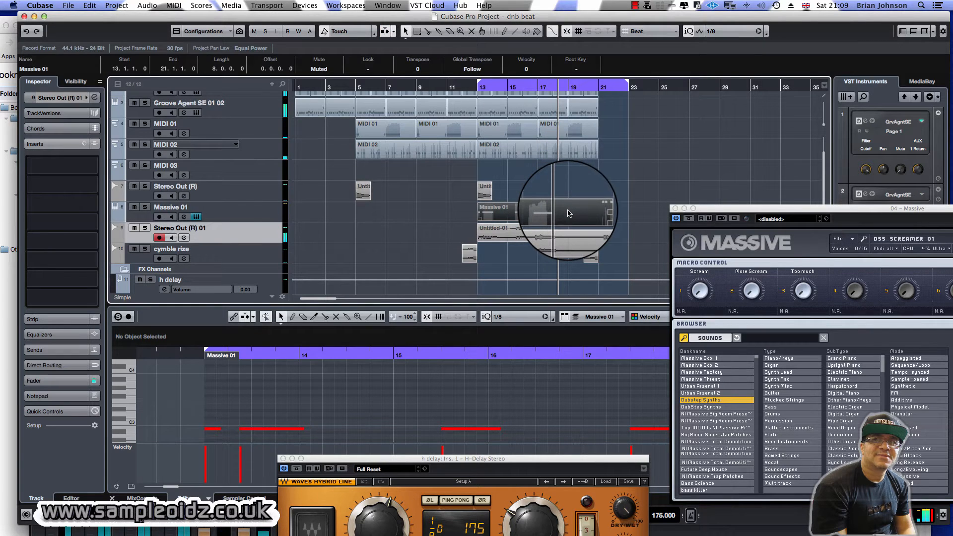
double_click(566, 213)
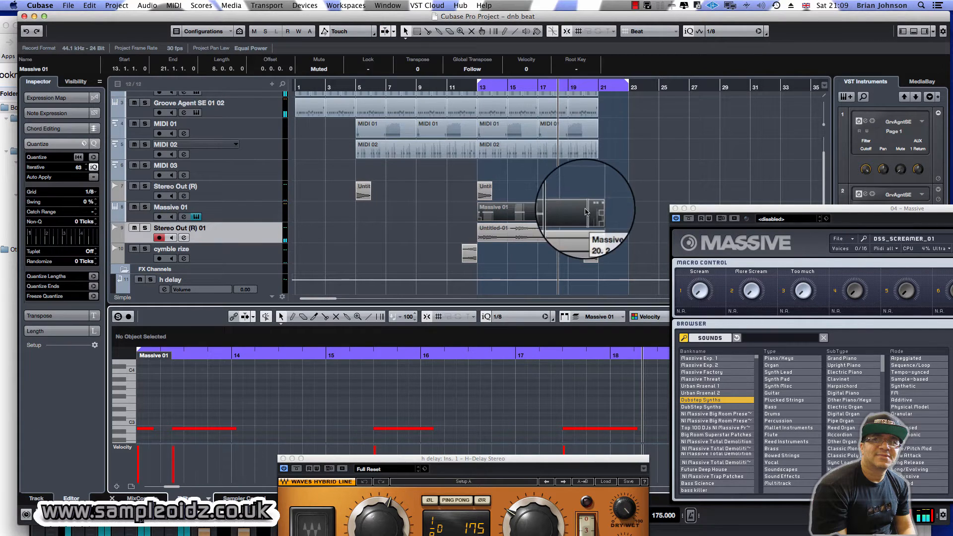
key(Delete)
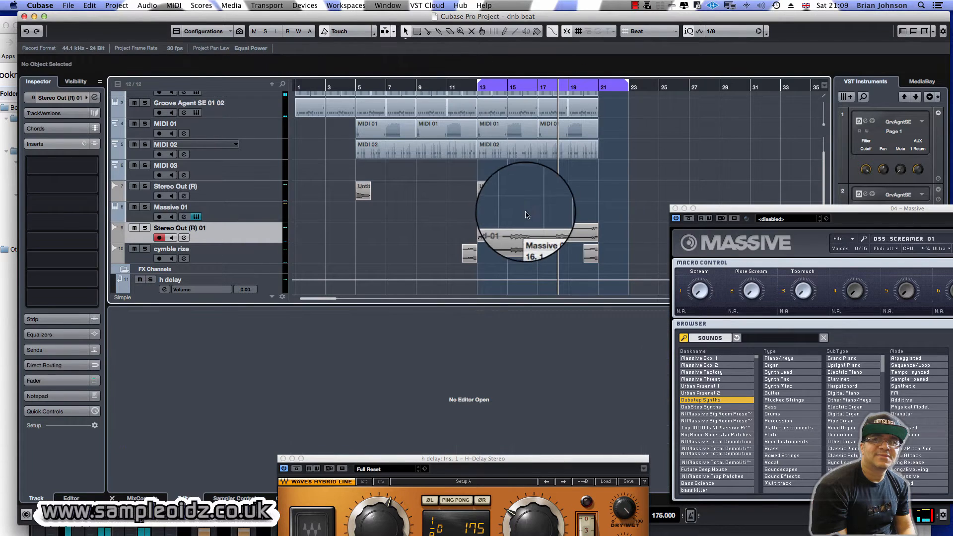
Add one HALion 6 instrument track routed to Stereo Out.
drag(715, 208, 286, 218)
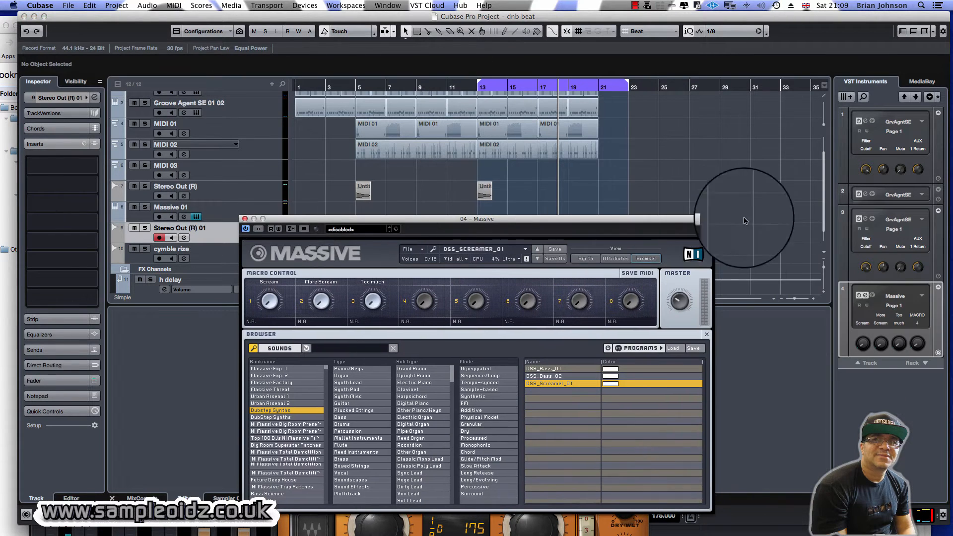
click(846, 98)
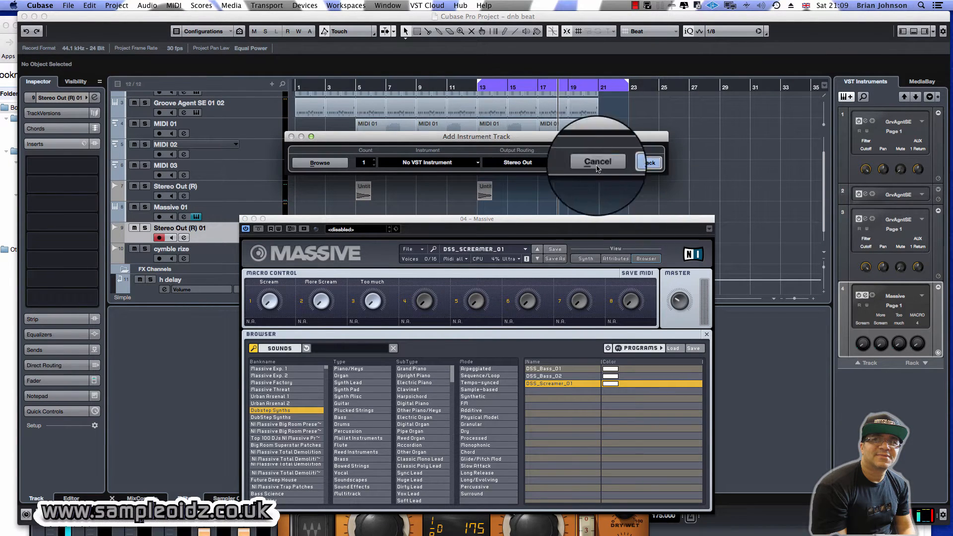
click(449, 163)
scroll(406, 365, down, 5)
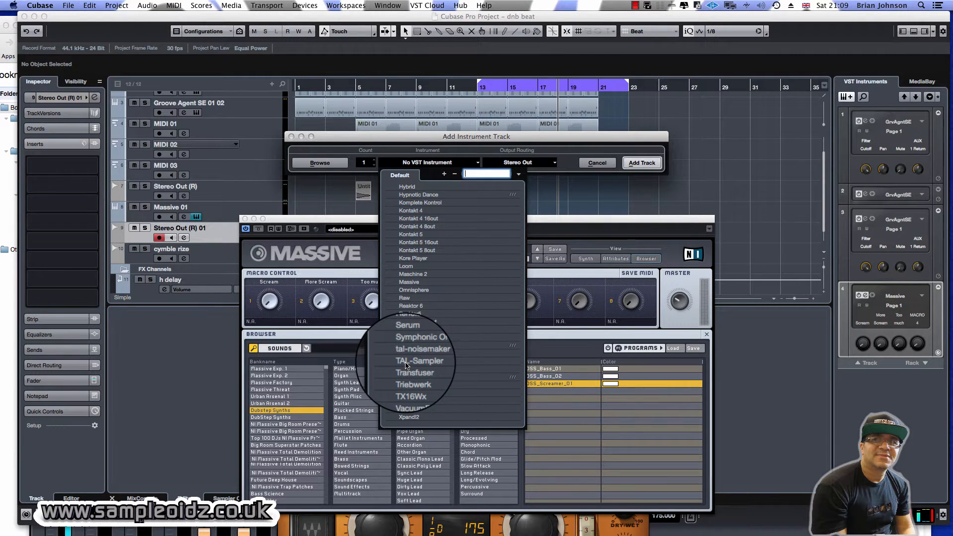
scroll(405, 366, up, 5)
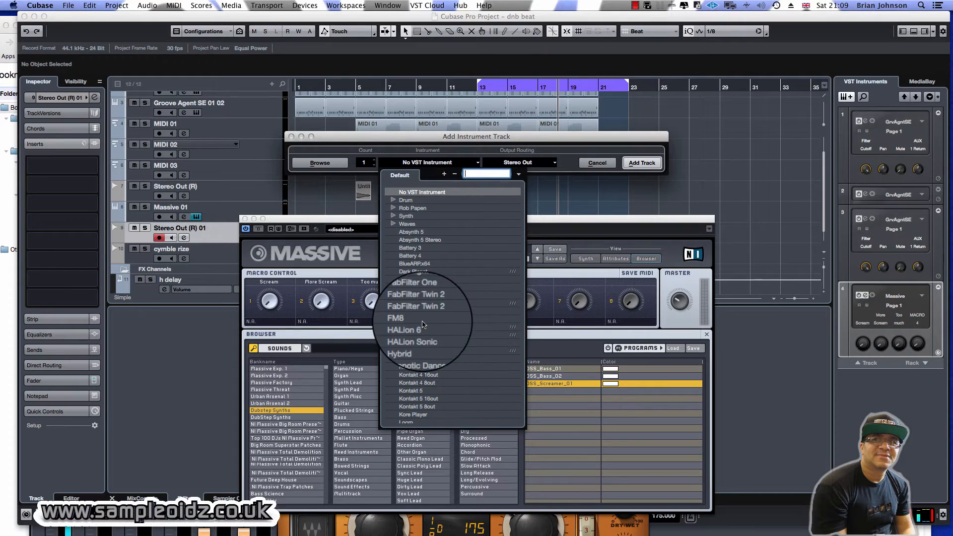
click(436, 327)
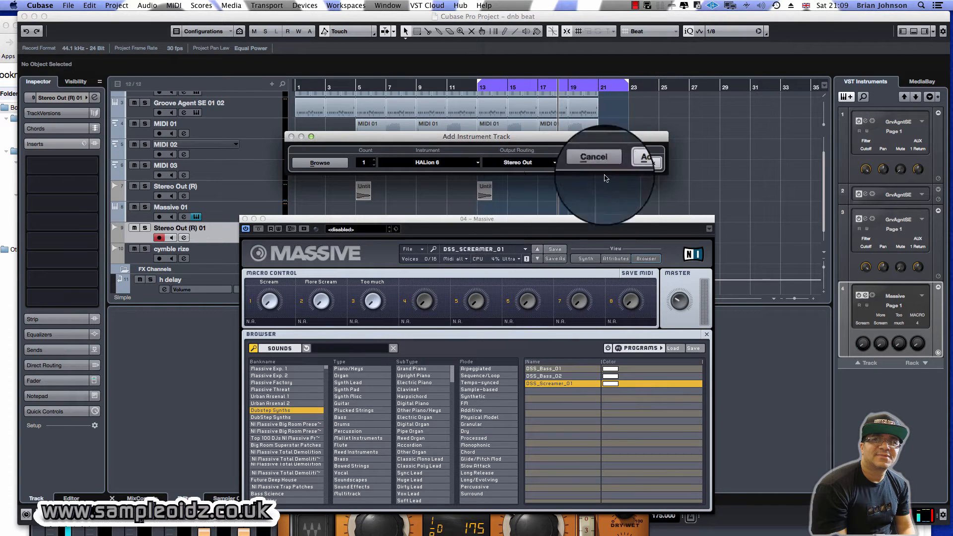
click(642, 163)
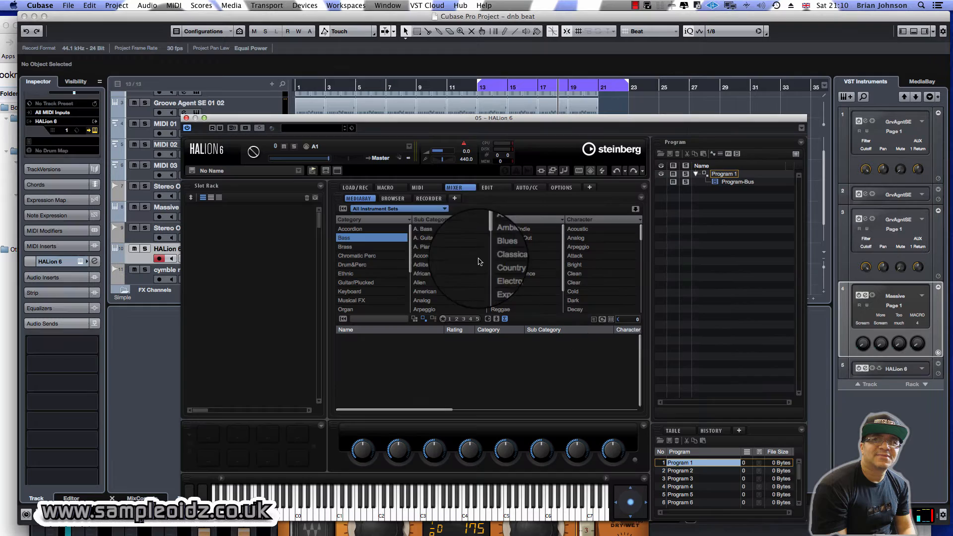
Filter the HALion 6 sounds by the Bass category and choose the Wow Bass program.
click(344, 238)
double_click(362, 384)
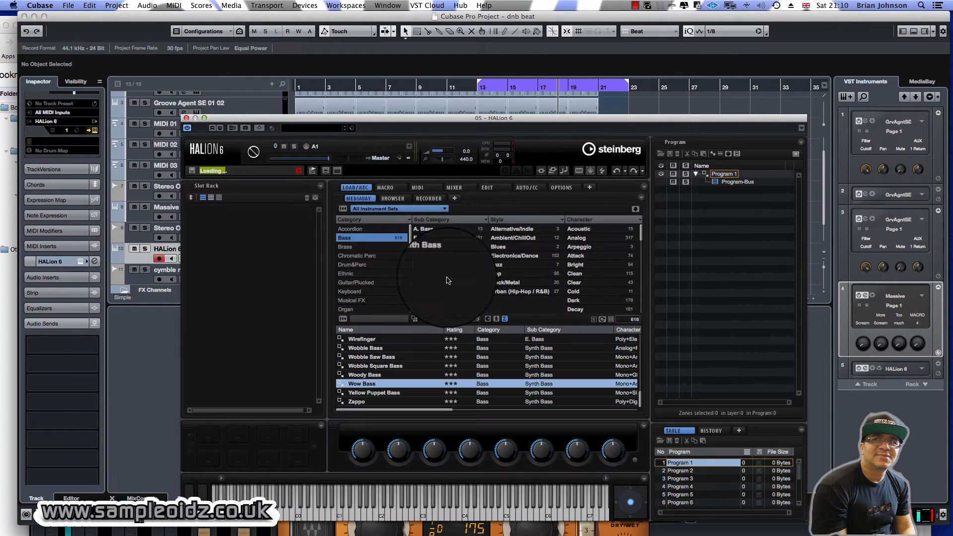
drag(326, 121, 317, 102)
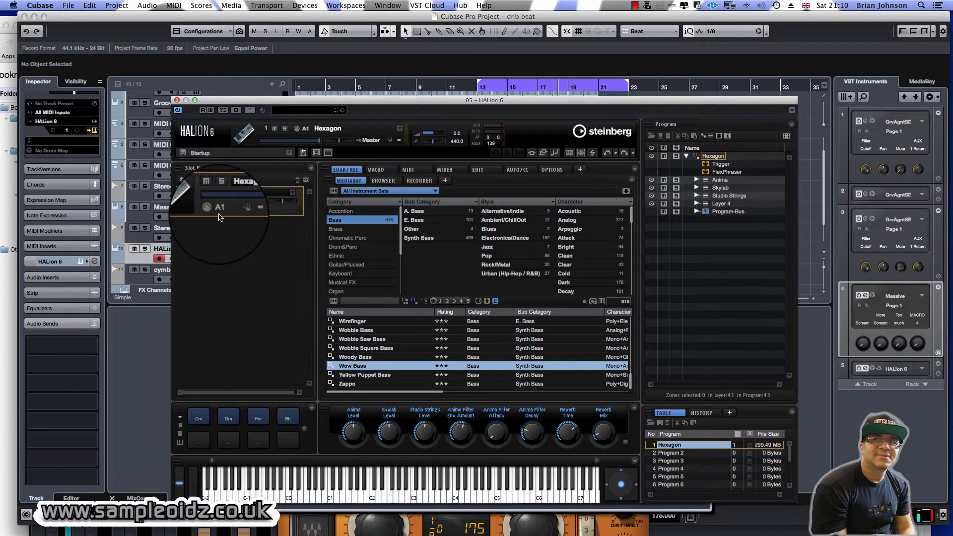
right_click(203, 193)
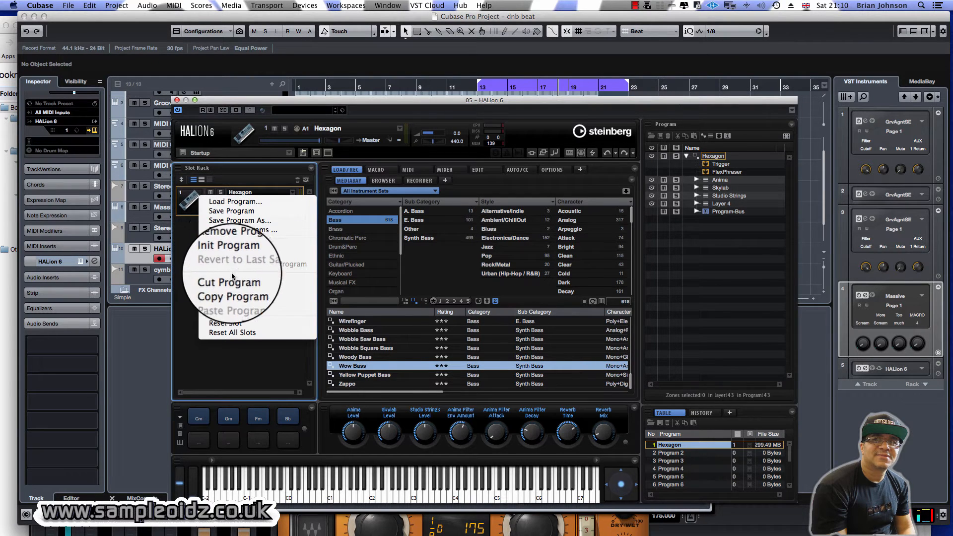
click(189, 282)
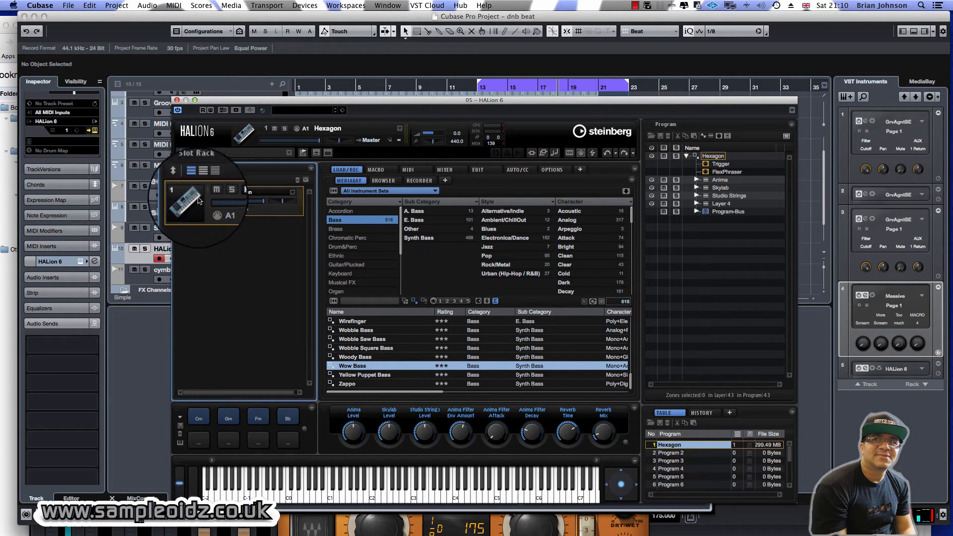
right_click(194, 199)
click(186, 201)
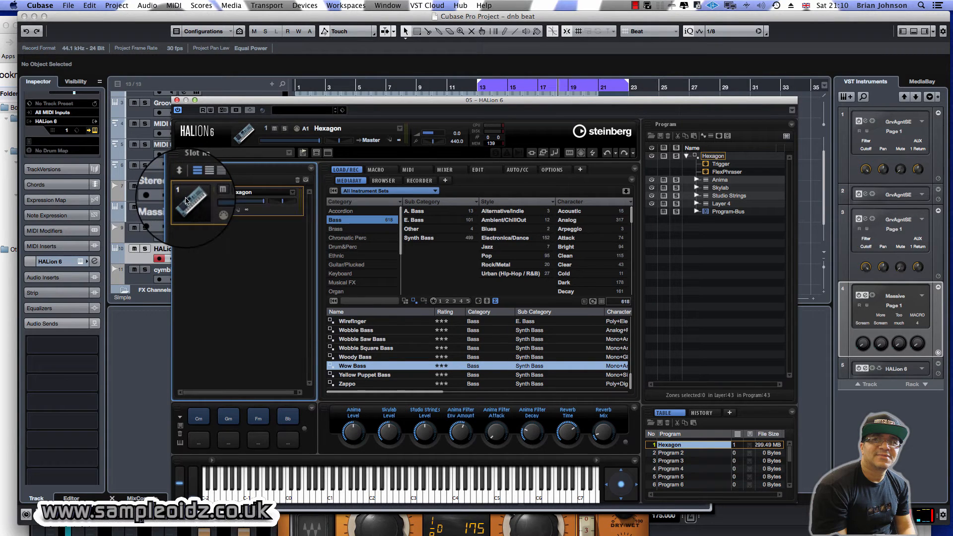
Remove the Hexagon program from the HALion slot rack and open the BIZZY B LIBRARY 2011 drive in the file browser.
click(298, 179)
click(458, 178)
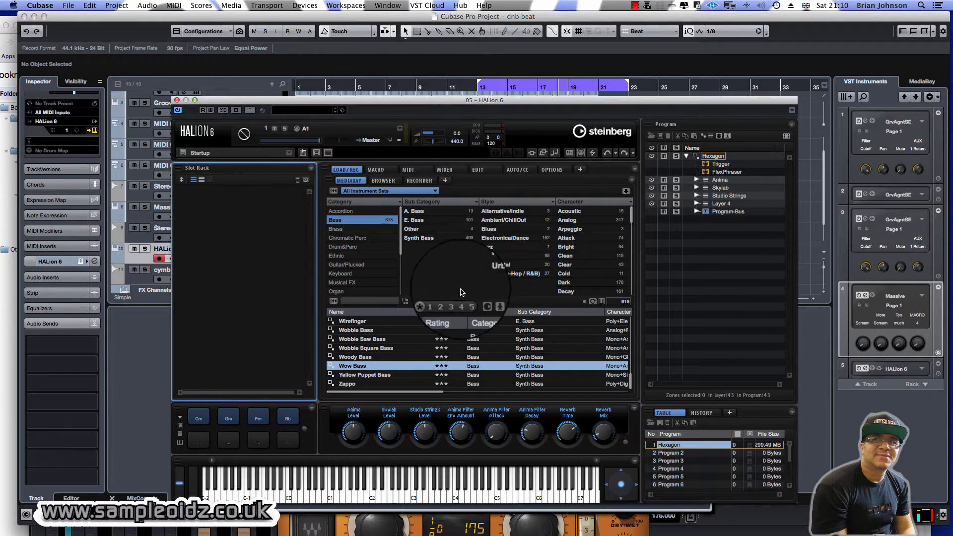
click(383, 180)
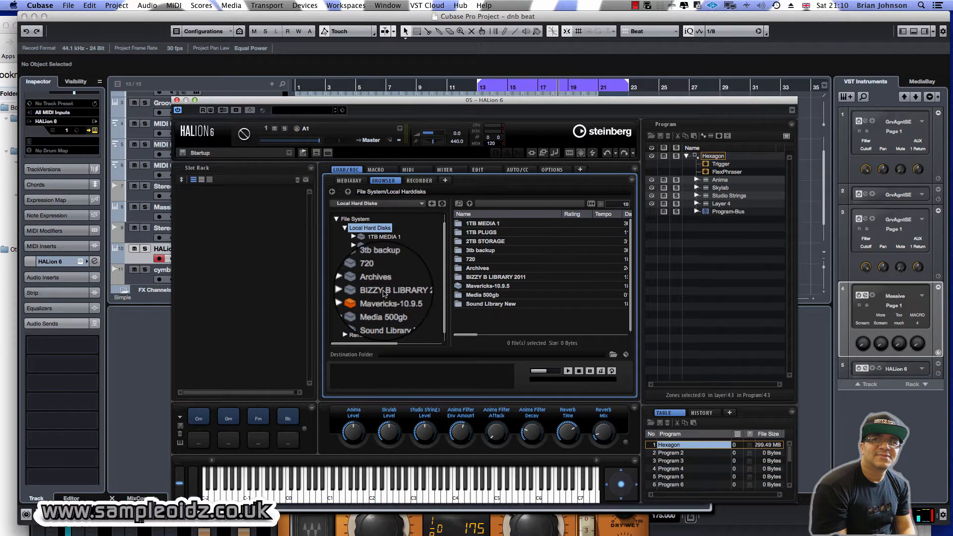
click(349, 292)
click(353, 292)
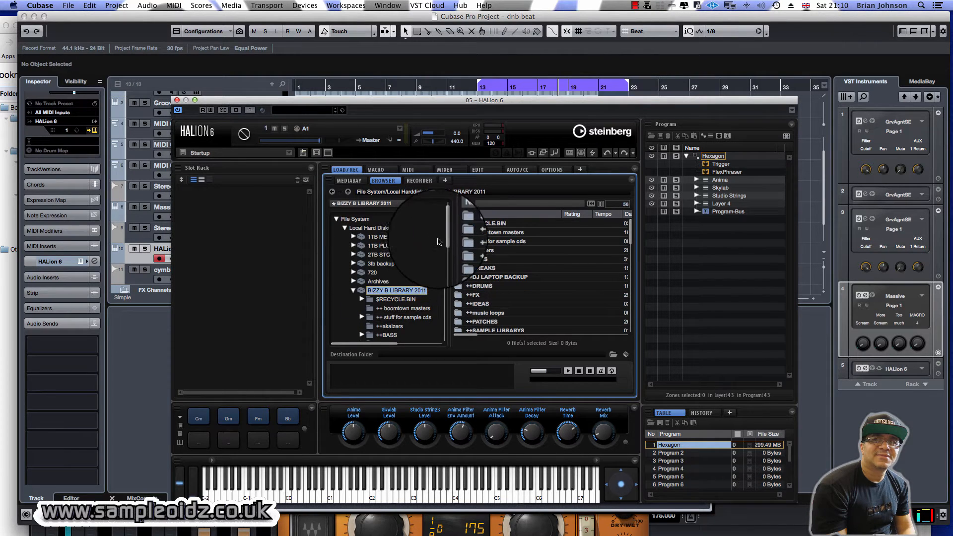
Open the inner 50_ruffneck_ragga_vocals folder inside ++VOCALS/++50_ruffneck_ragga_vocals on the library drive.
scroll(442, 248, down, 5)
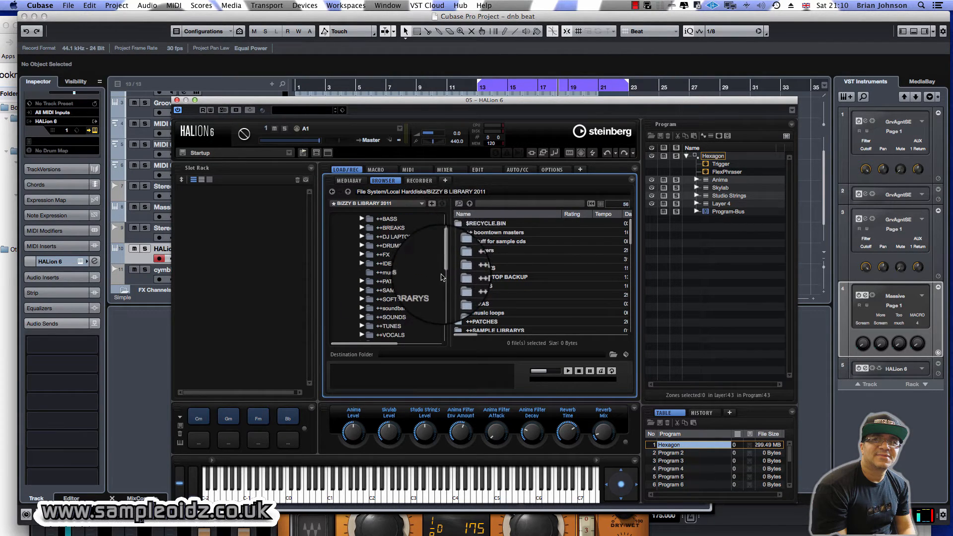
scroll(441, 288, down, 4)
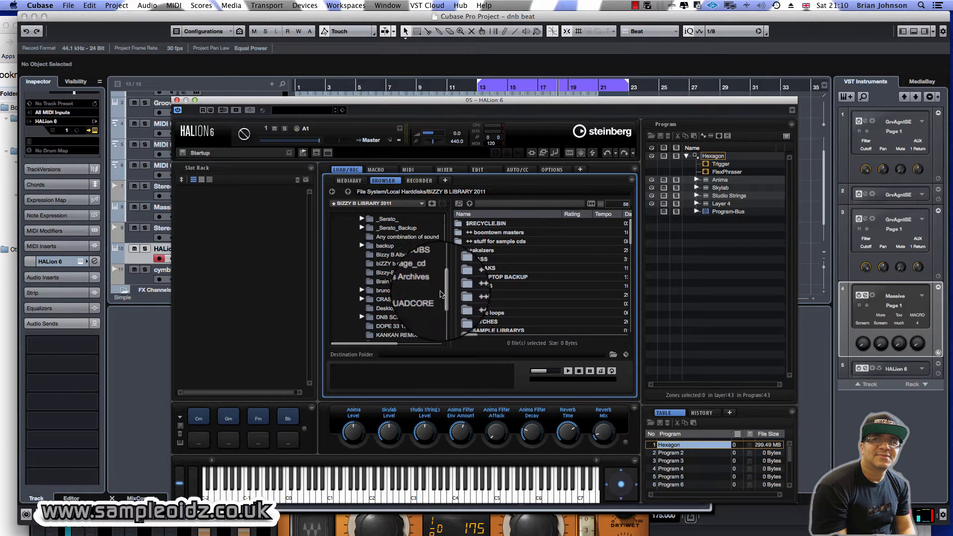
scroll(440, 290, up, 2)
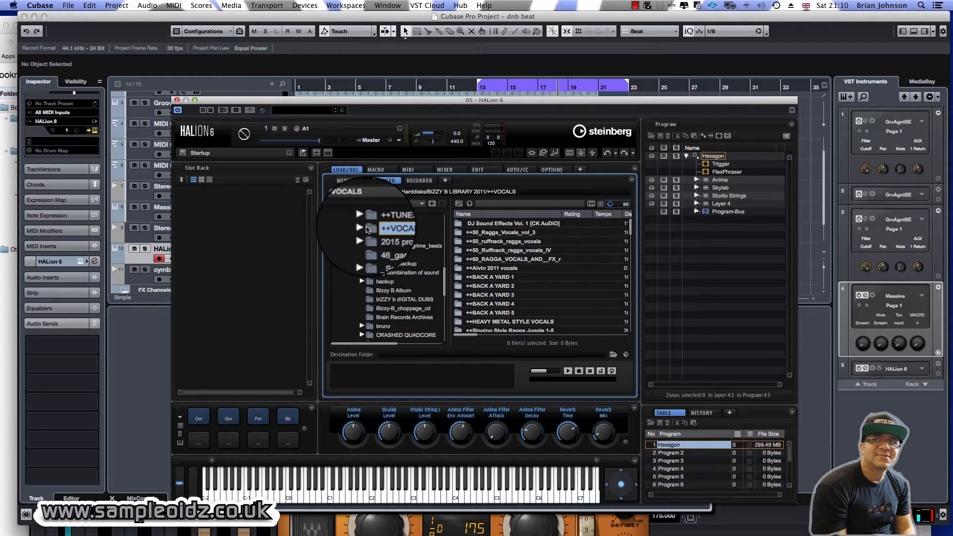
click(480, 242)
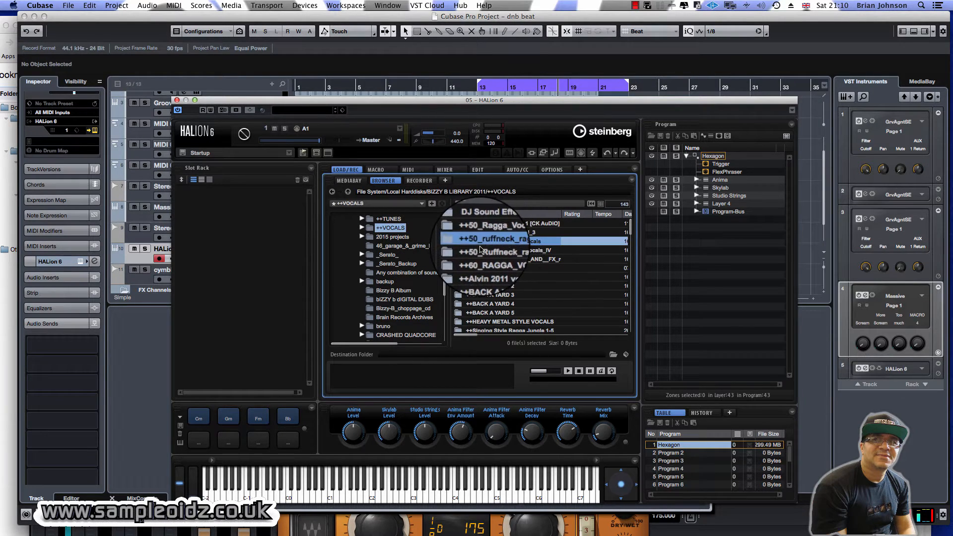
double_click(480, 243)
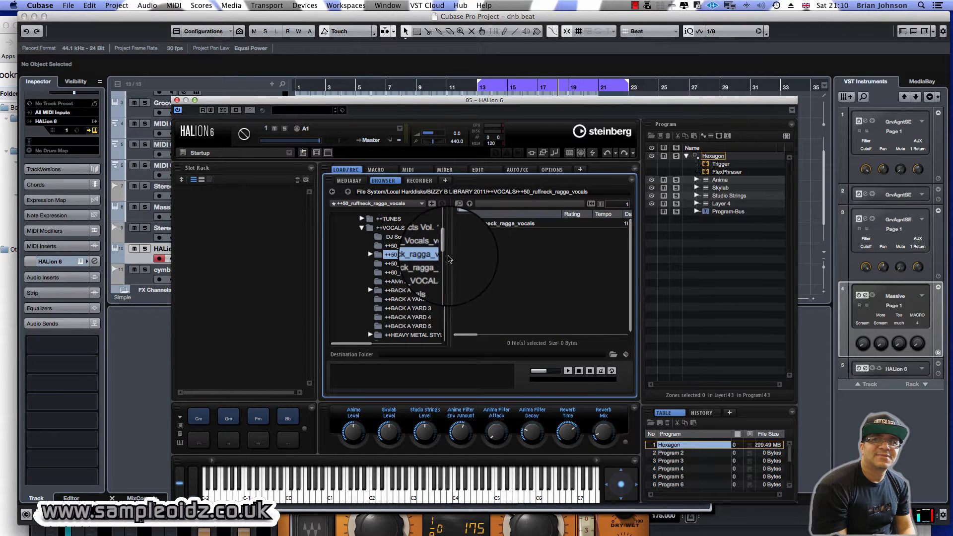
double_click(486, 223)
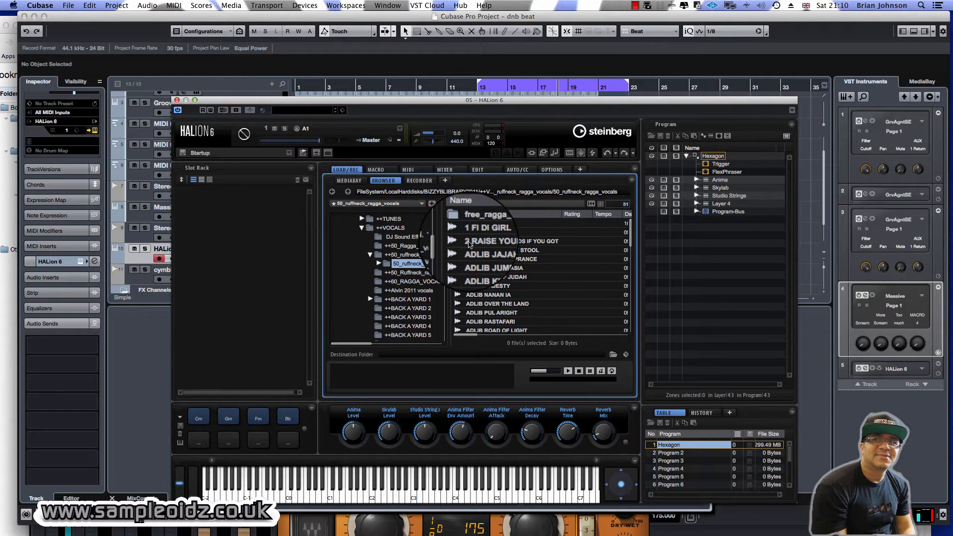
Preview the ragga vocal samples, including ADLIB JAJAH FOOT STOOL and ADLIB KING SELASIA, in the file browser.
click(469, 241)
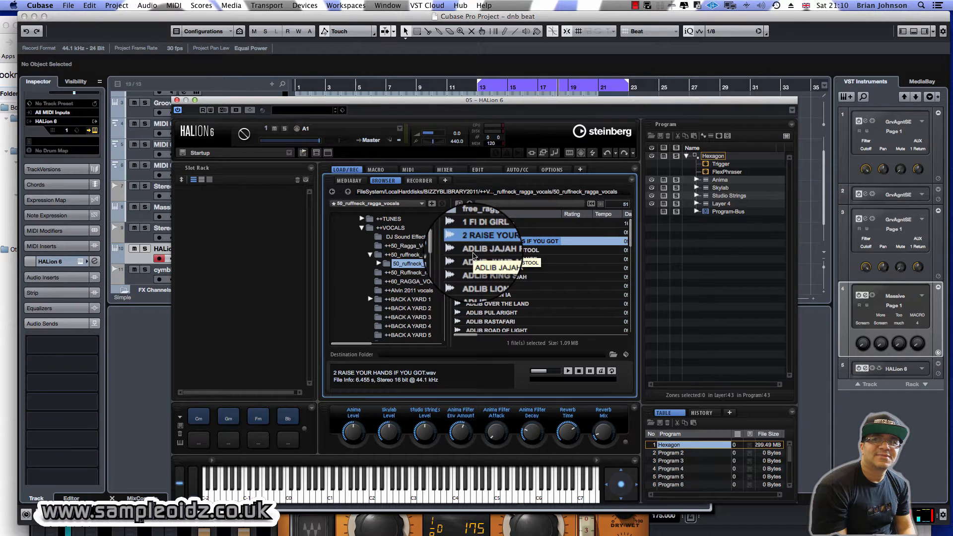
click(473, 254)
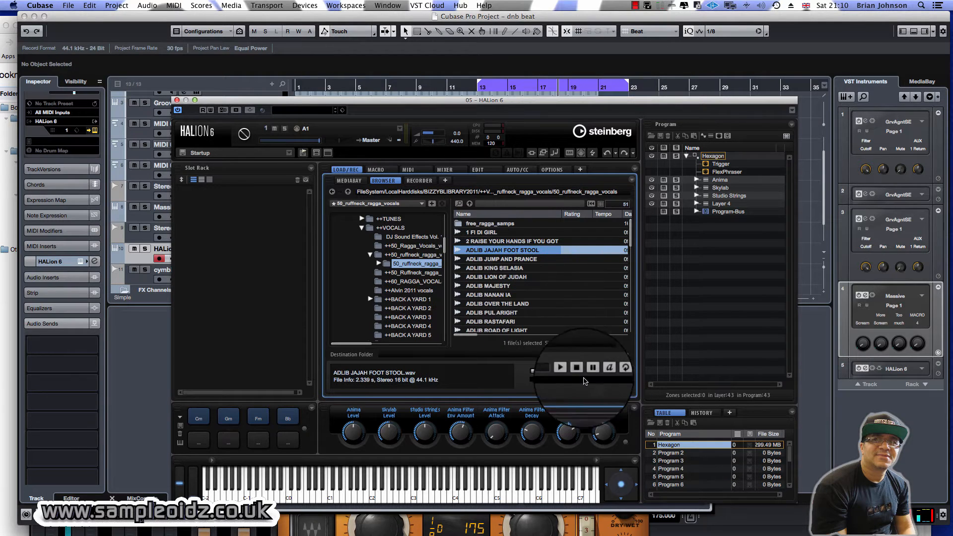
click(567, 370)
click(472, 258)
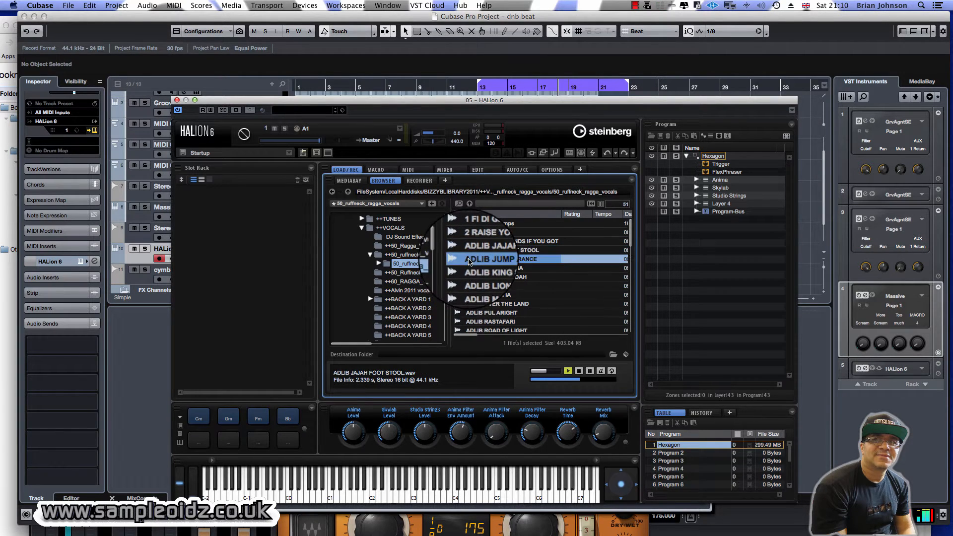
click(471, 268)
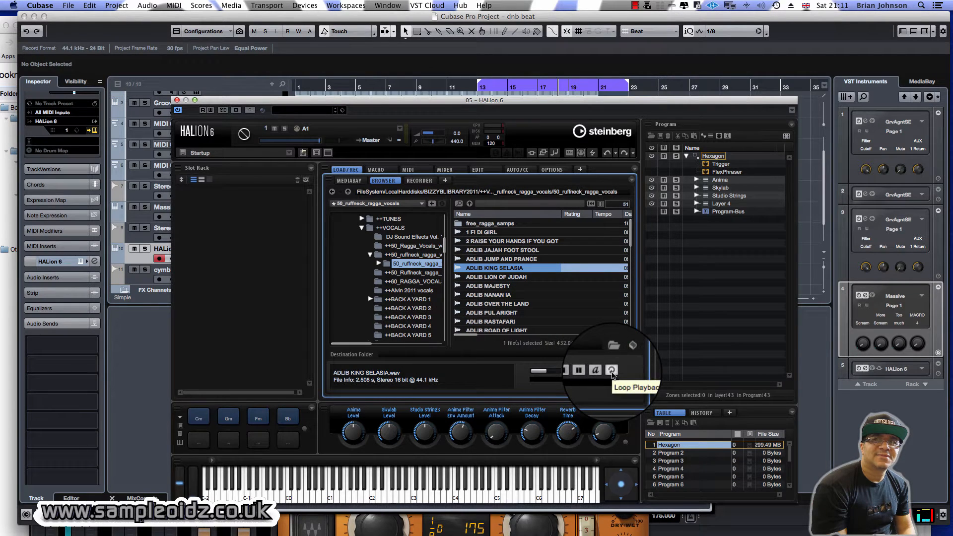
click(489, 285)
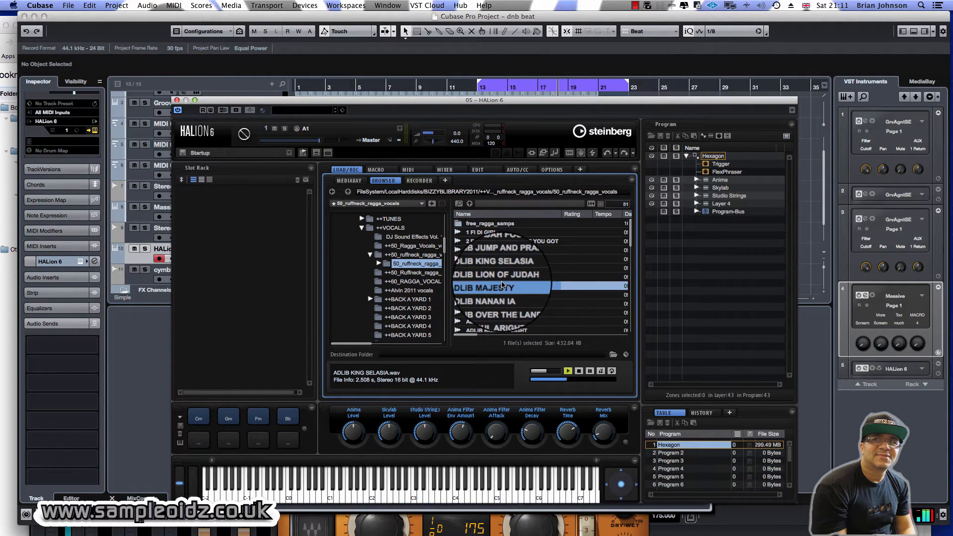
Try out the ADLIB NANAN IA, ADLIB RASTAFARI and ADLIB SOOOO samples by loading each into the HALion slot.
click(500, 295)
double_click(501, 296)
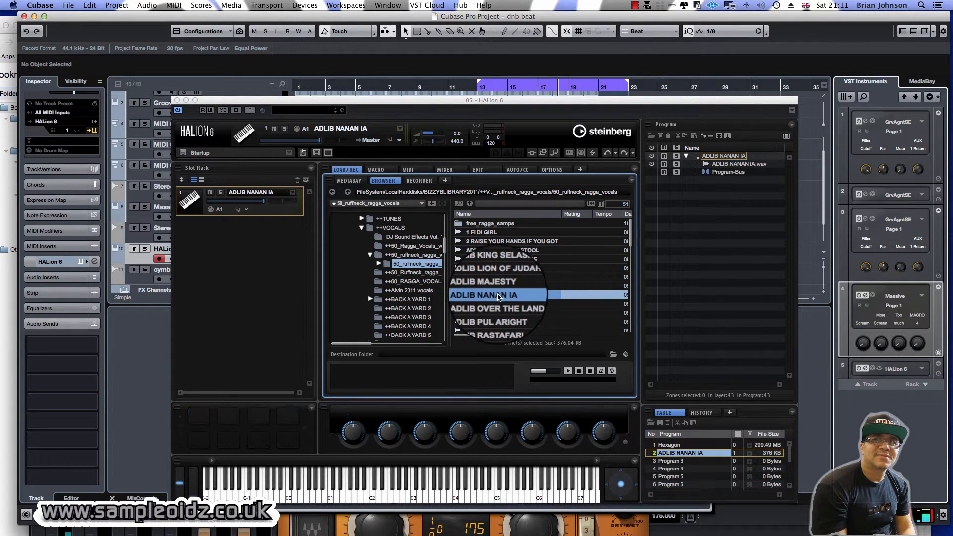
scroll(496, 300, down, 1)
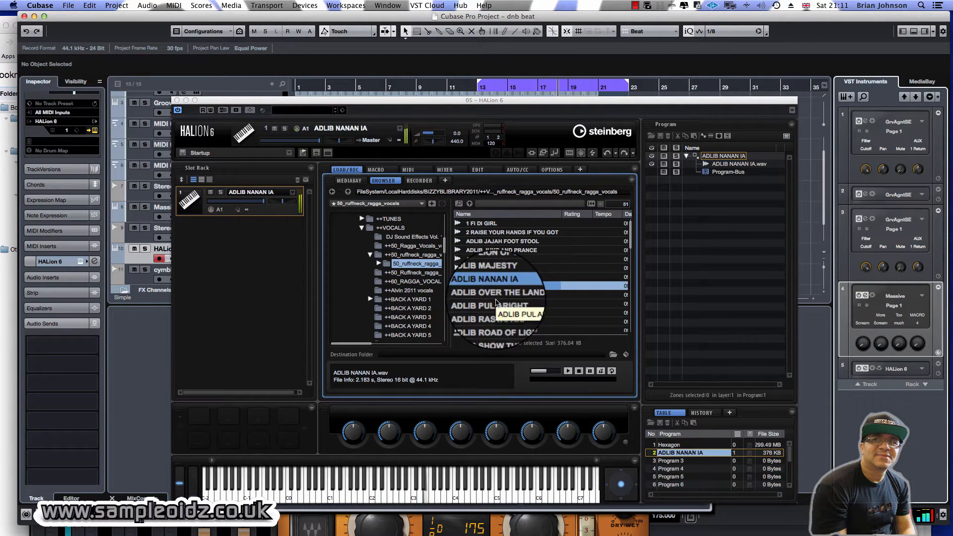
click(491, 300)
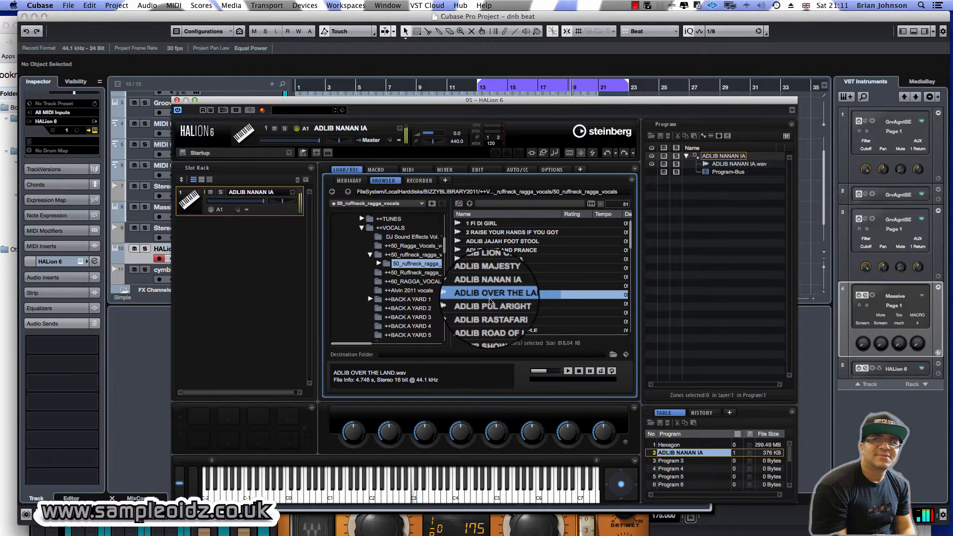
double_click(484, 313)
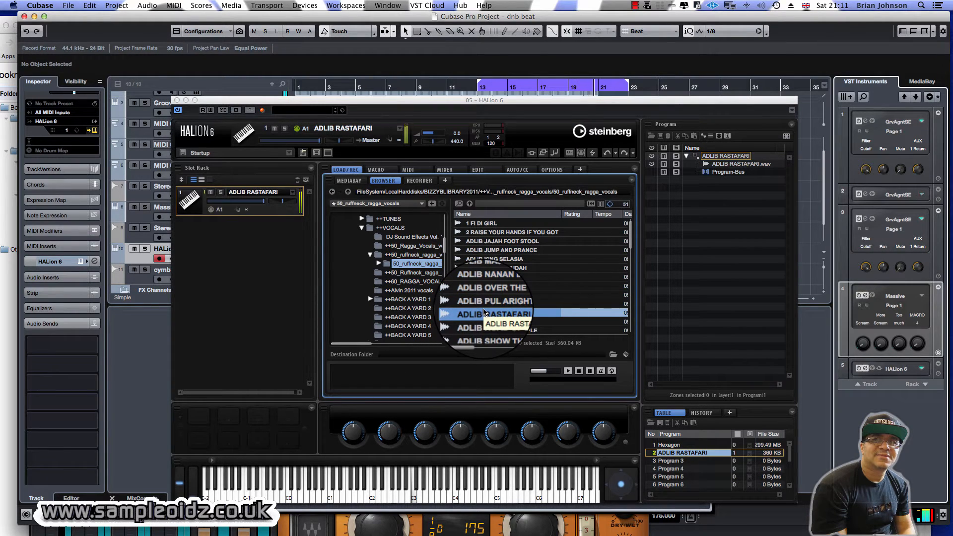
scroll(485, 312, down, 3)
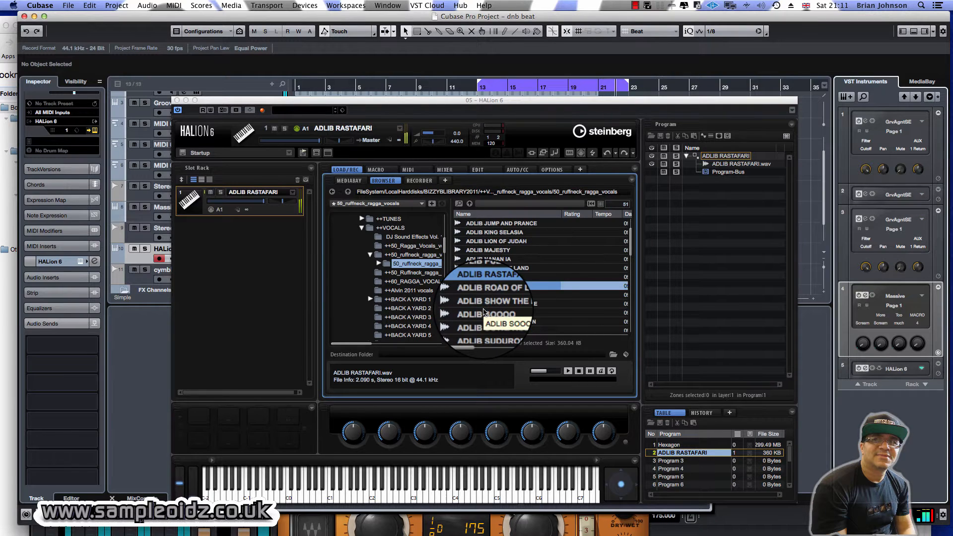
scroll(484, 312, down, 8)
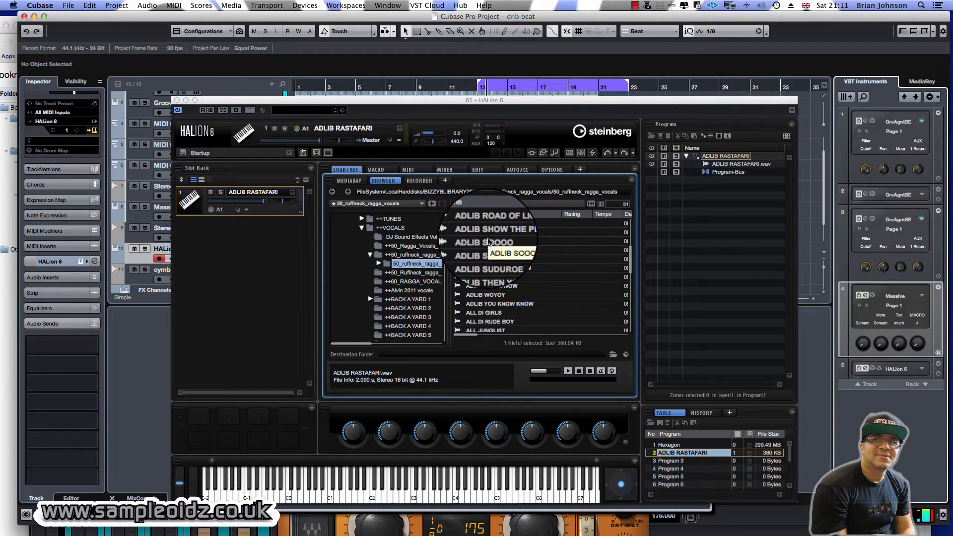
double_click(488, 242)
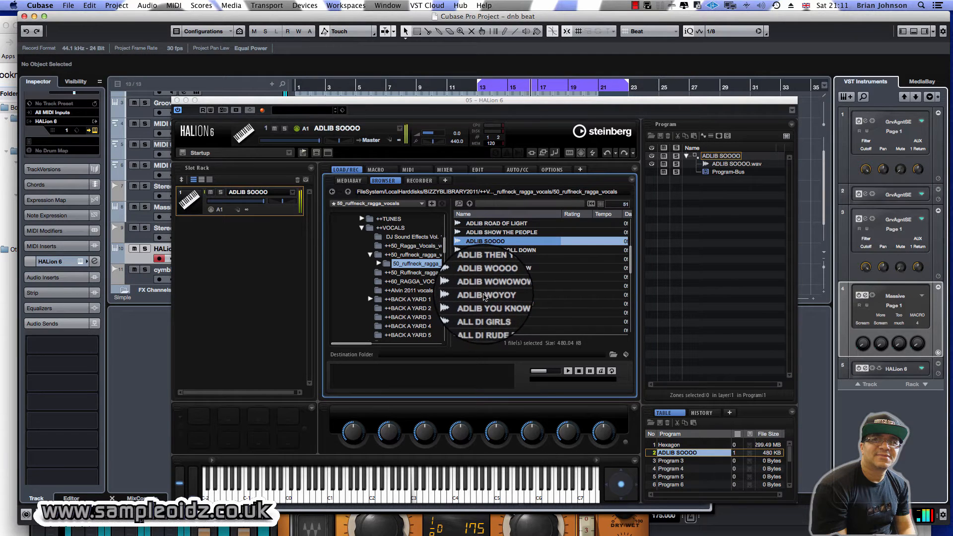
Load the ALL JUNGLIST vocal sample into the first HALion slot.
scroll(484, 288, up, 5)
scroll(484, 288, down, 4)
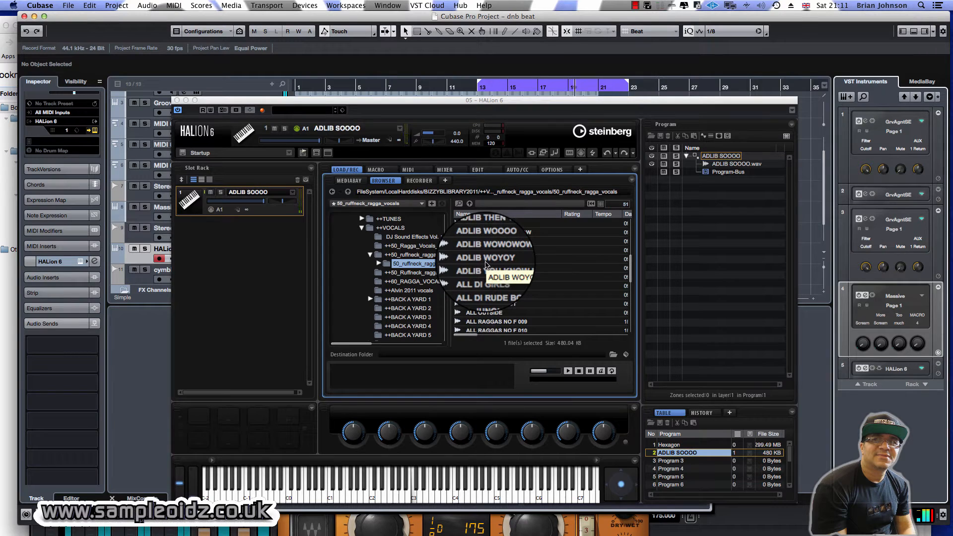
scroll(485, 264, up, 4)
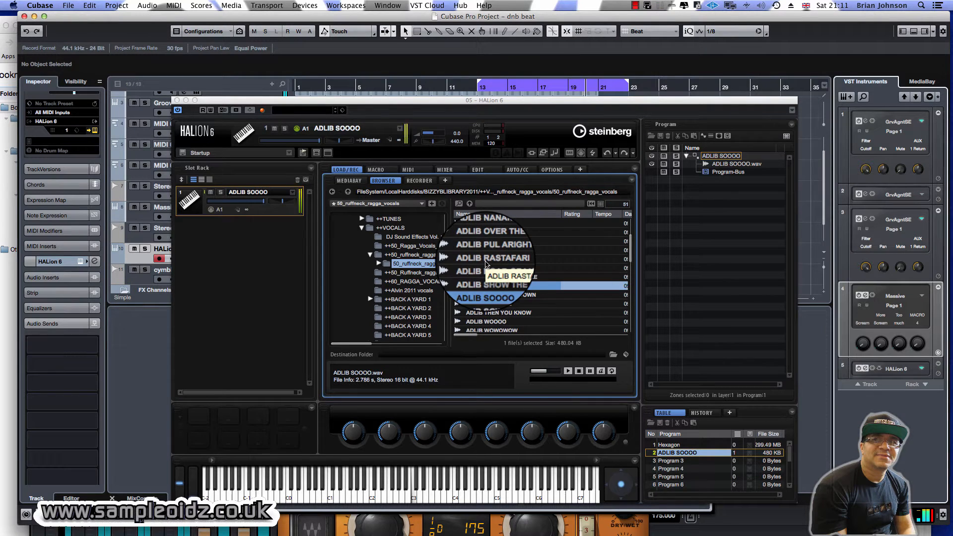
click(633, 260)
drag(630, 261, 631, 278)
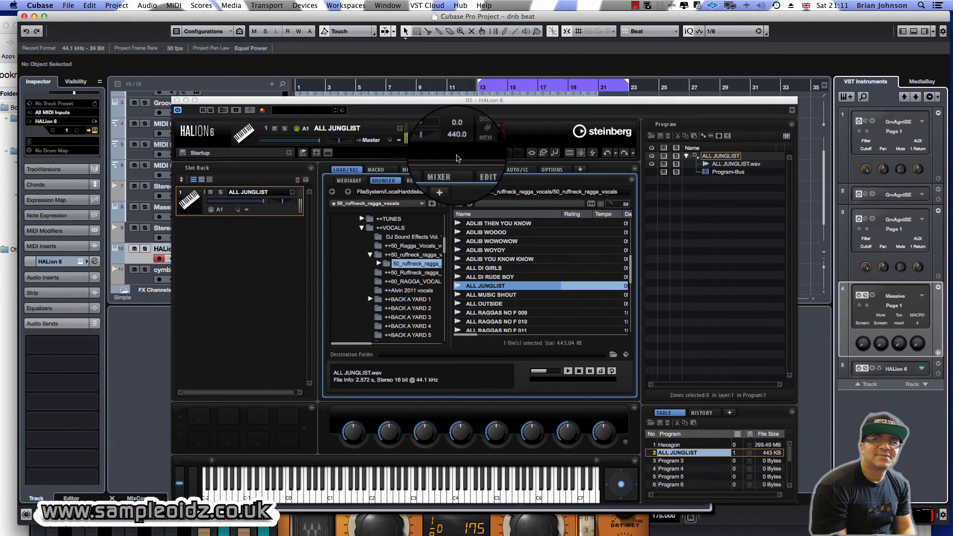
Uncover the project timeline and shorten the cycle range that starts at bar 13 so it ends at bar 21.
click(383, 104)
drag(382, 104, 412, 272)
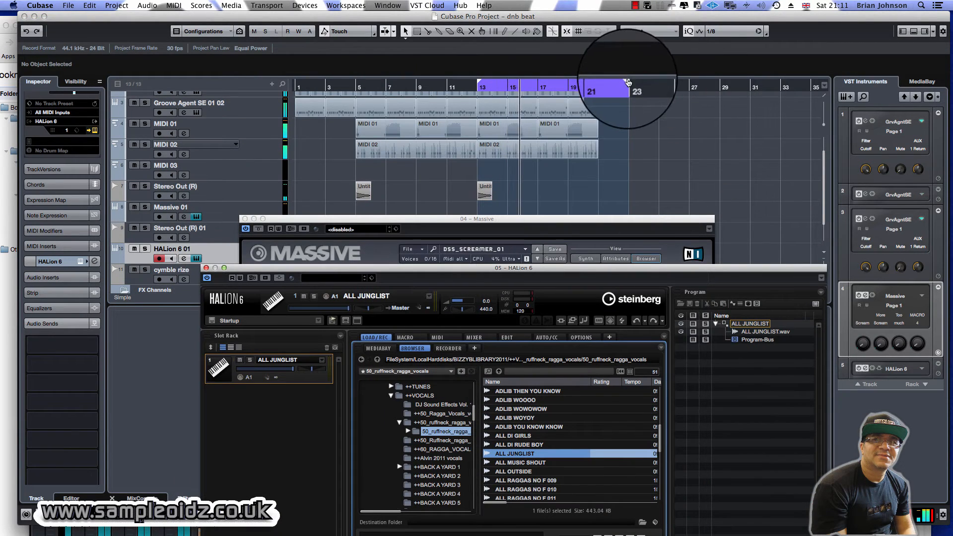
key(j)
drag(628, 82, 601, 87)
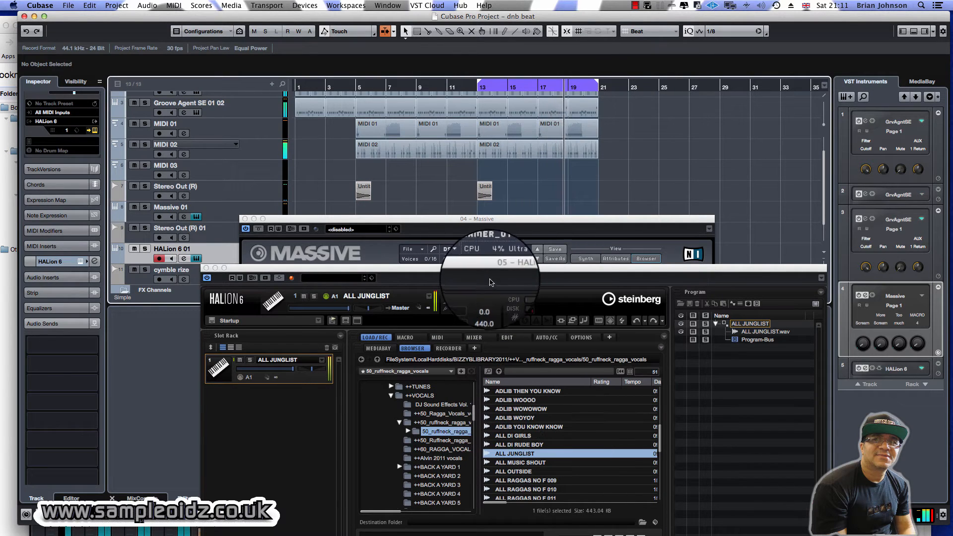
Bring the whole HALion window back into view and add a Multi Delay to the first insert slot of its Master bus.
drag(454, 264, 444, 224)
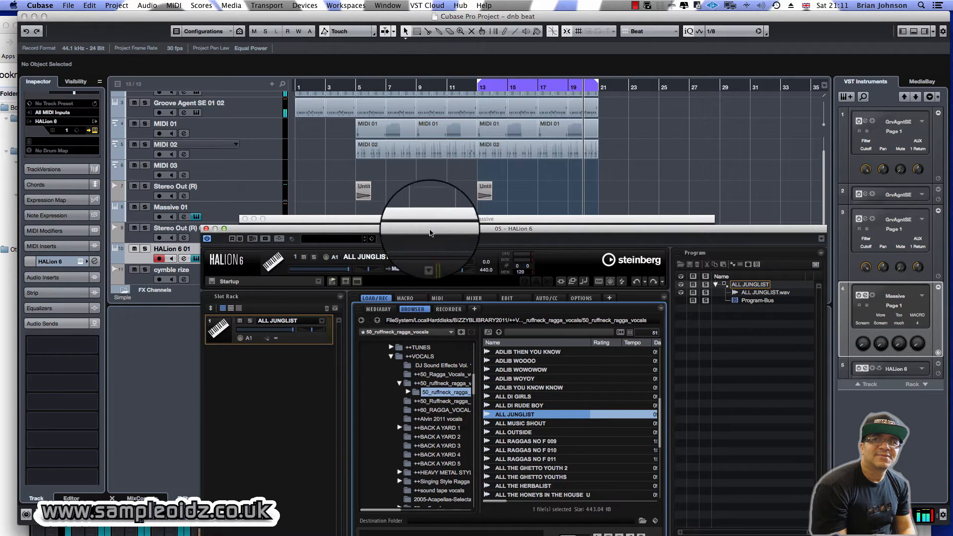
drag(430, 229, 362, 88)
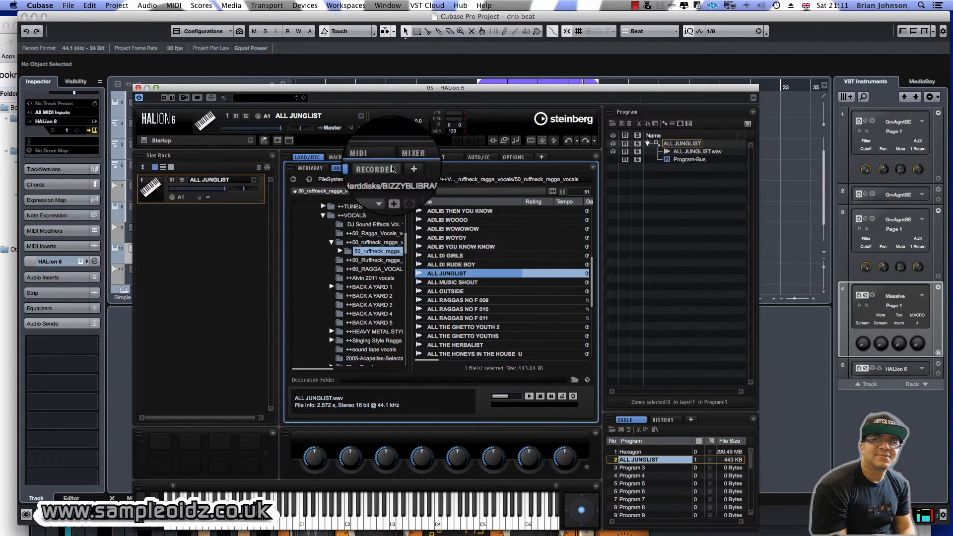
click(413, 158)
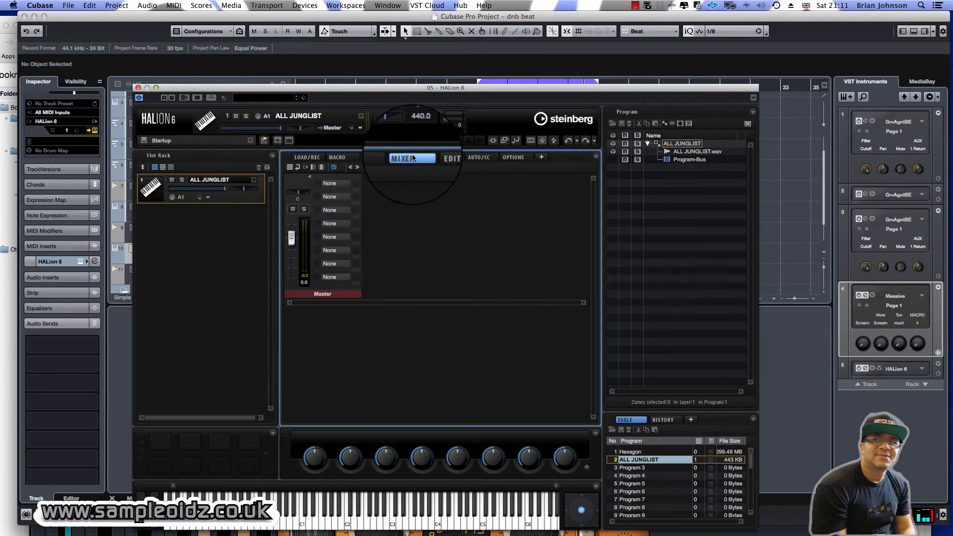
click(330, 183)
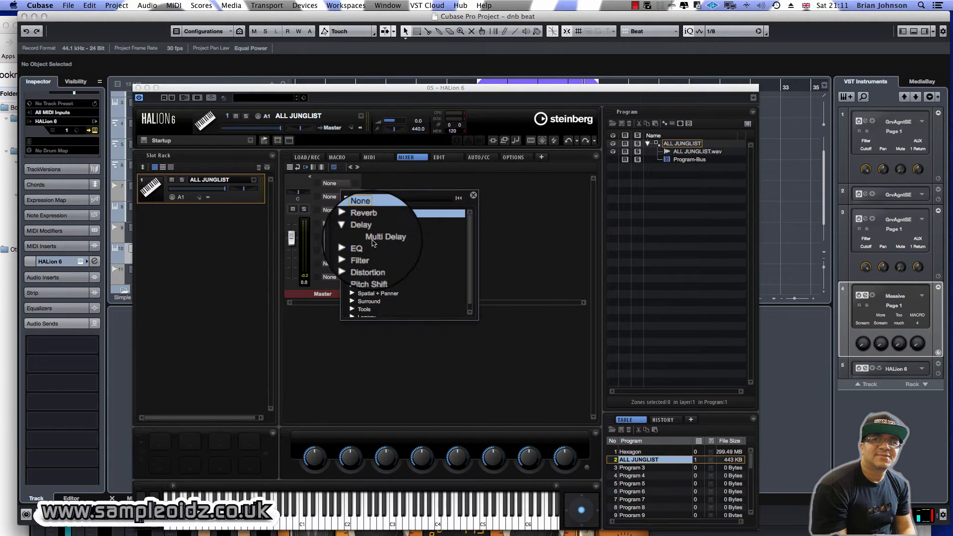
click(358, 236)
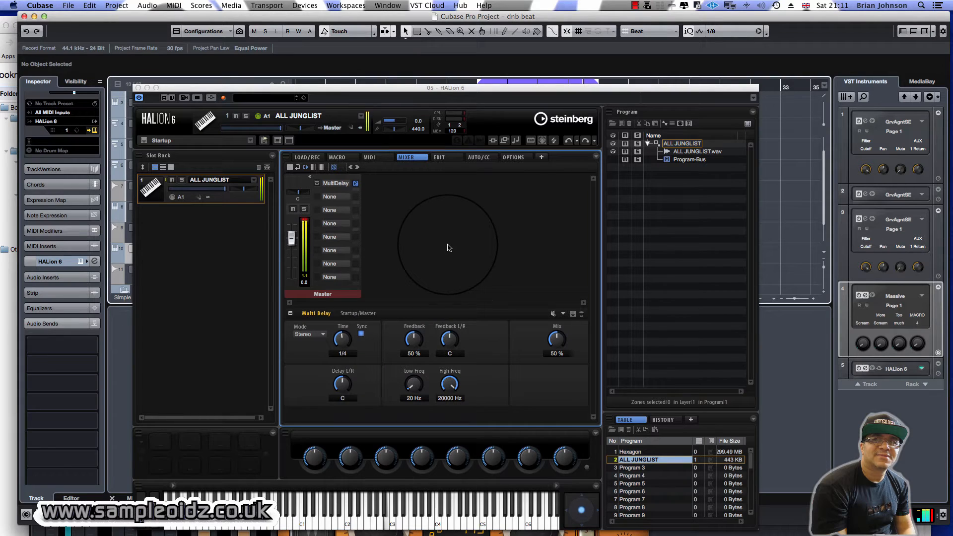
Lower HALion's Master level to about -6.8 dB and add a Compressor to the bus's second insert slot.
click(291, 238)
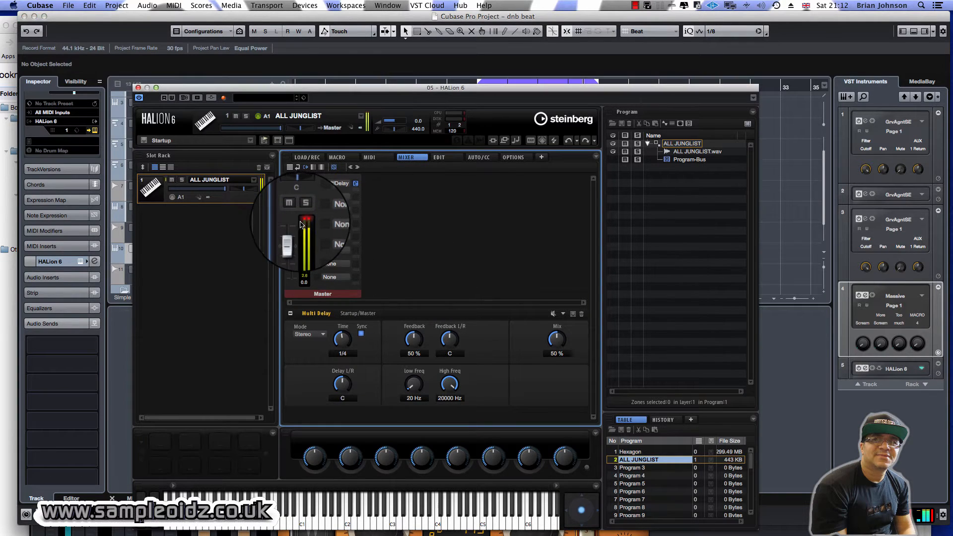
click(330, 197)
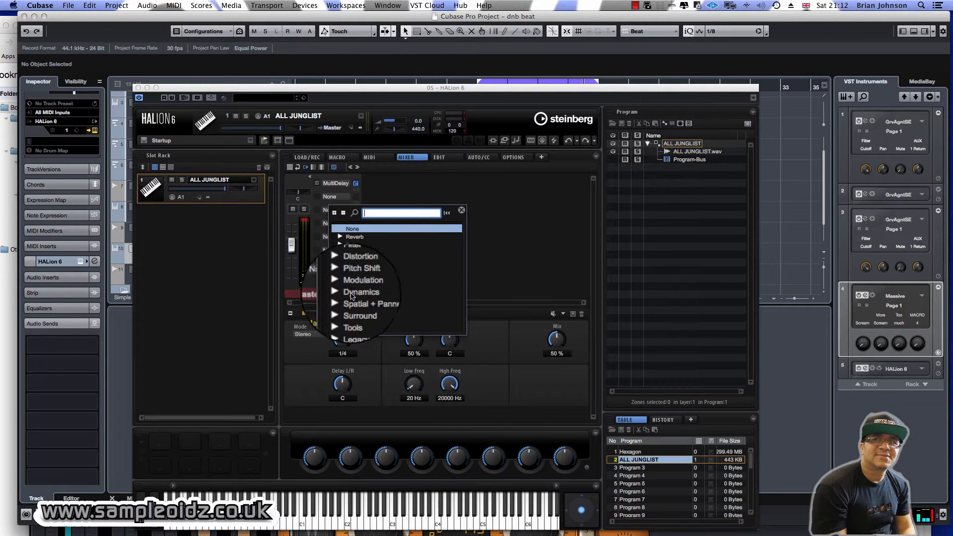
click(374, 293)
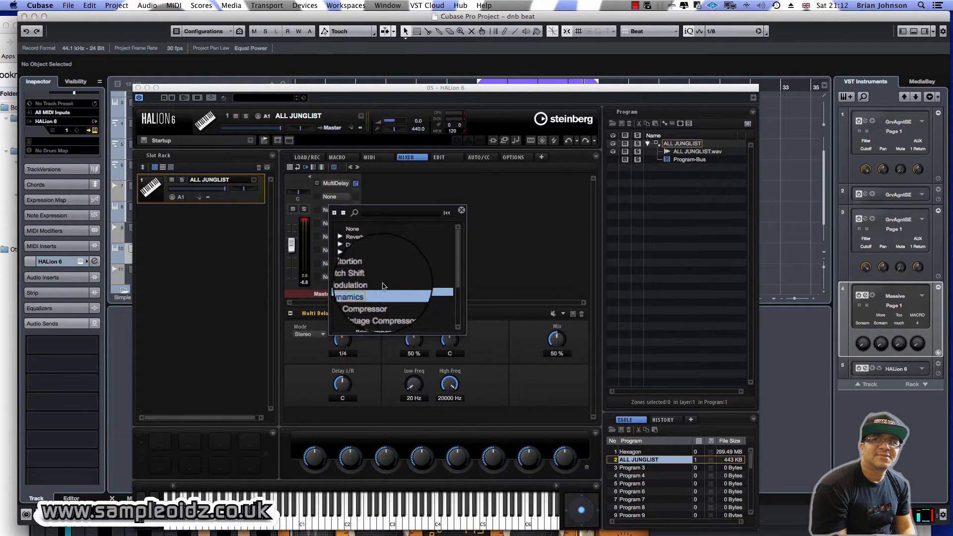
click(364, 300)
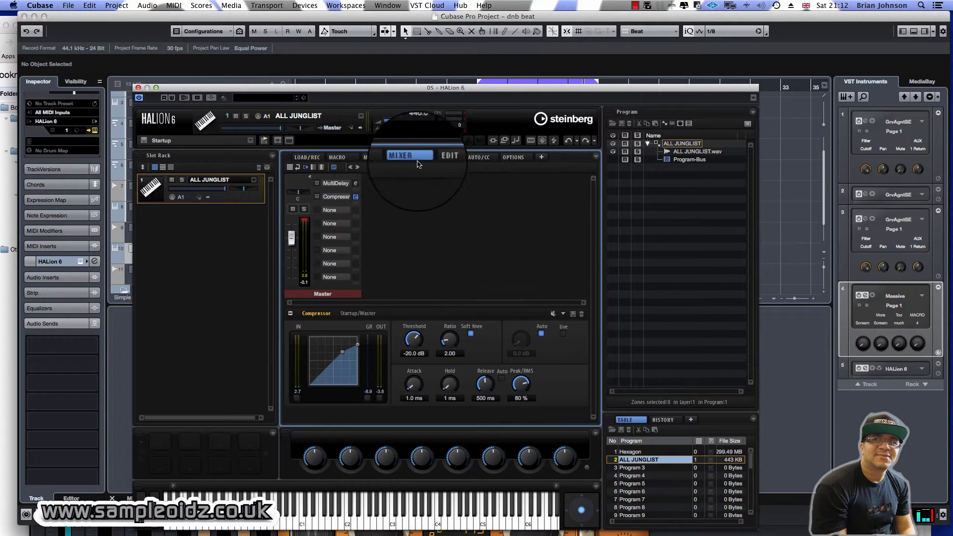
Narrow the ALL JUNGLIST.wav zone in HALion's mapping editor to the single key B2.
click(441, 158)
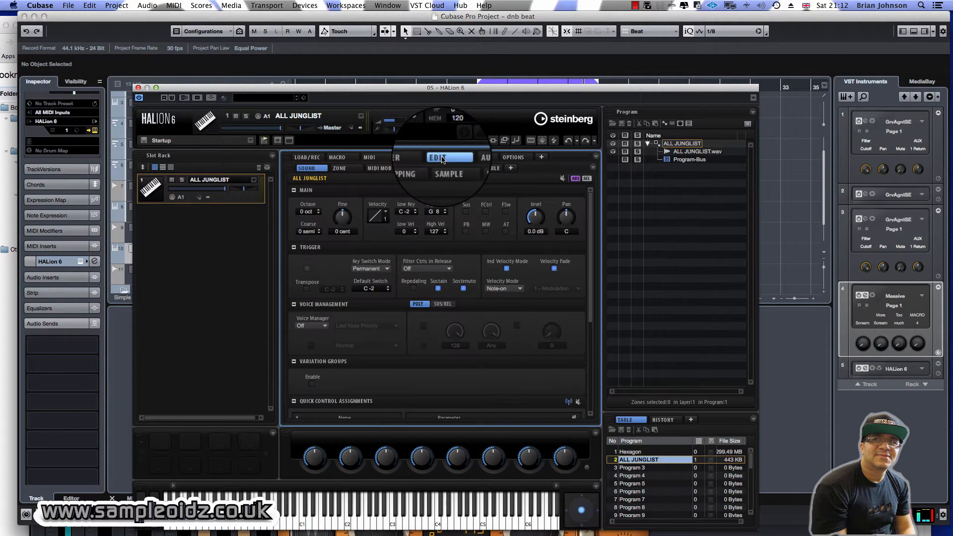
click(406, 169)
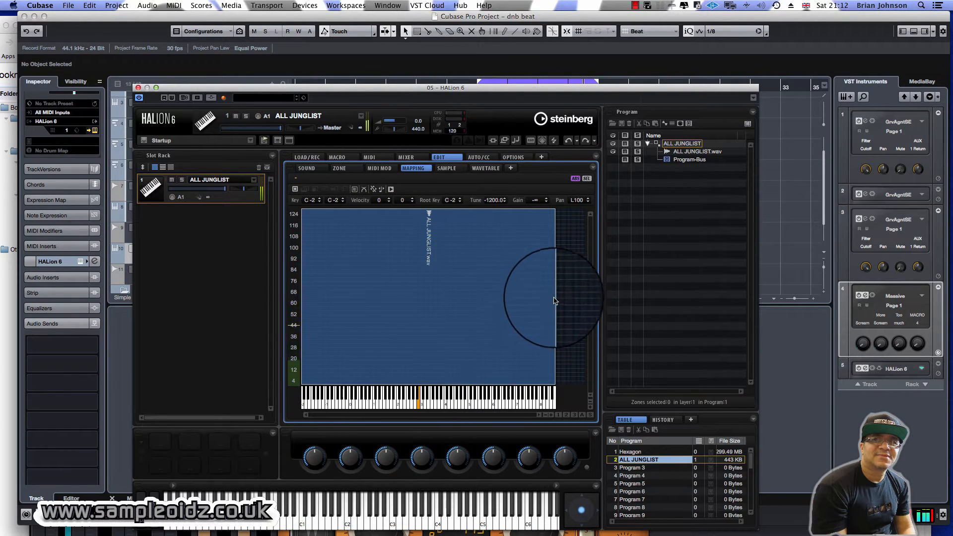
drag(555, 300, 421, 298)
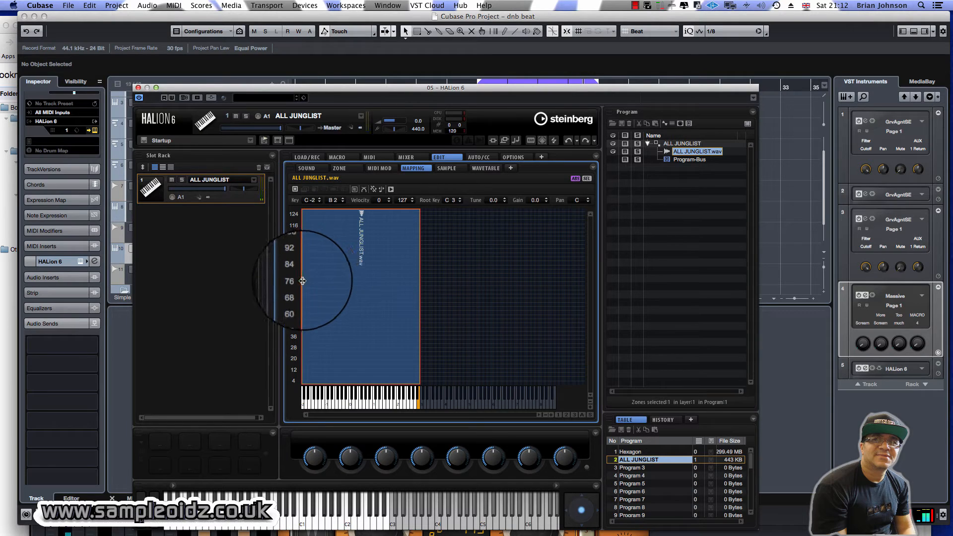
drag(302, 281, 430, 295)
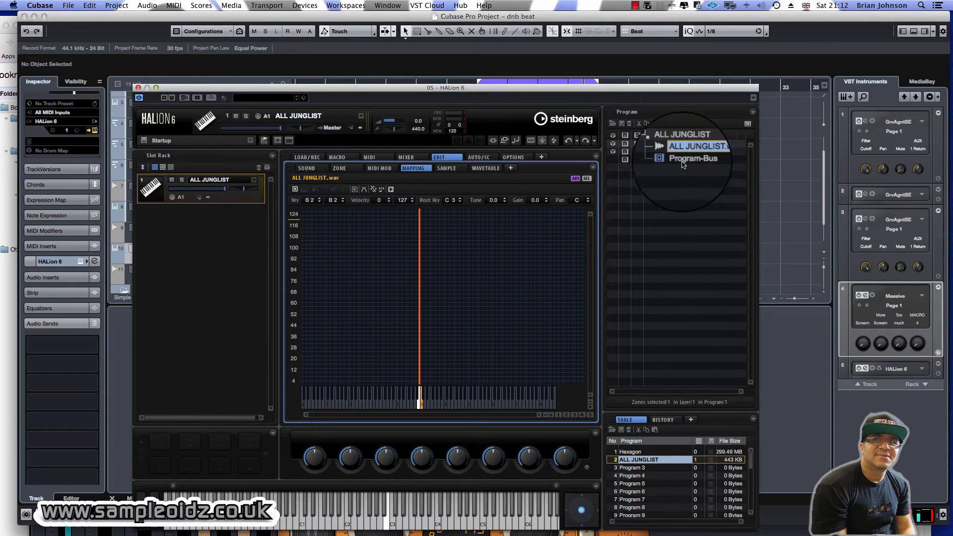
Replace HALion's program tree with the file Browser and widen the plug-in window to show the full file list.
right_click(750, 110)
mouse_move(763, 177)
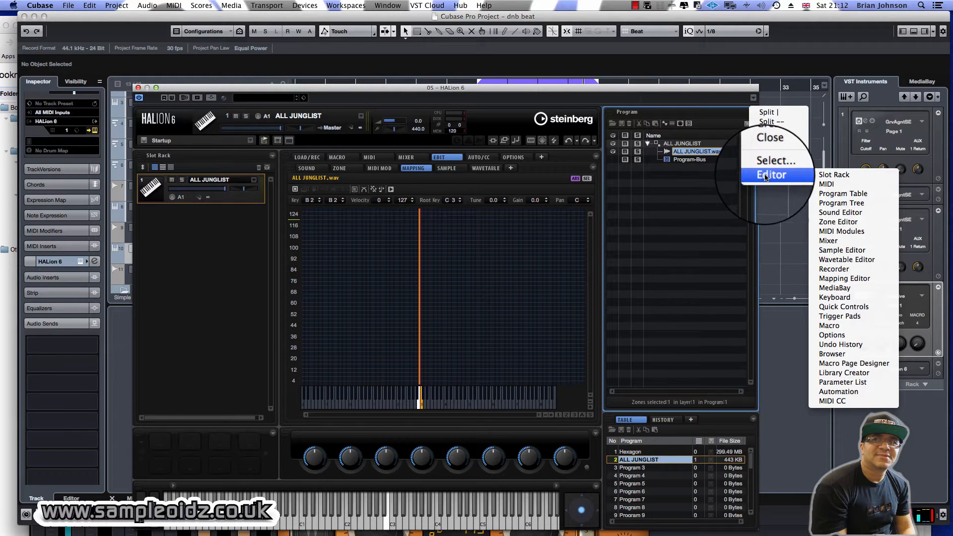
click(832, 354)
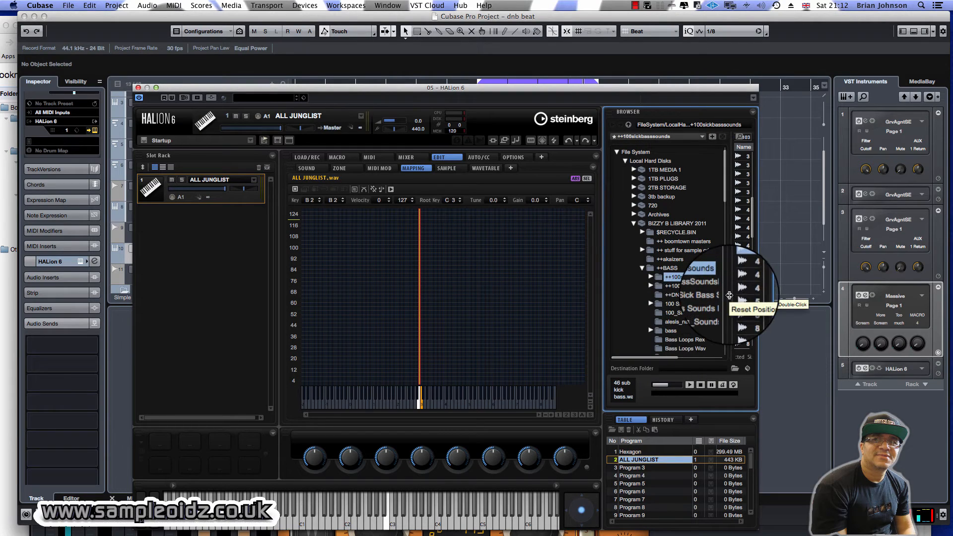
click(642, 268)
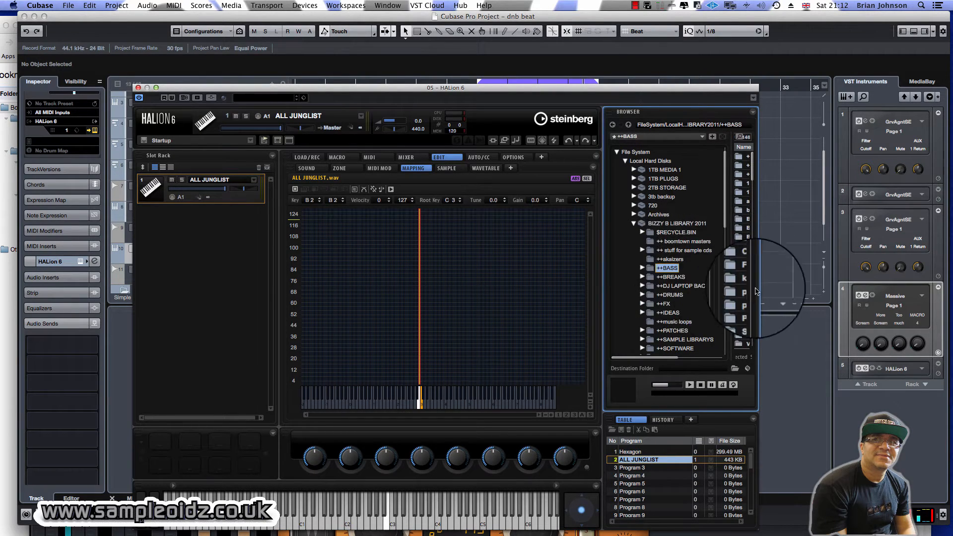
drag(759, 278, 916, 278)
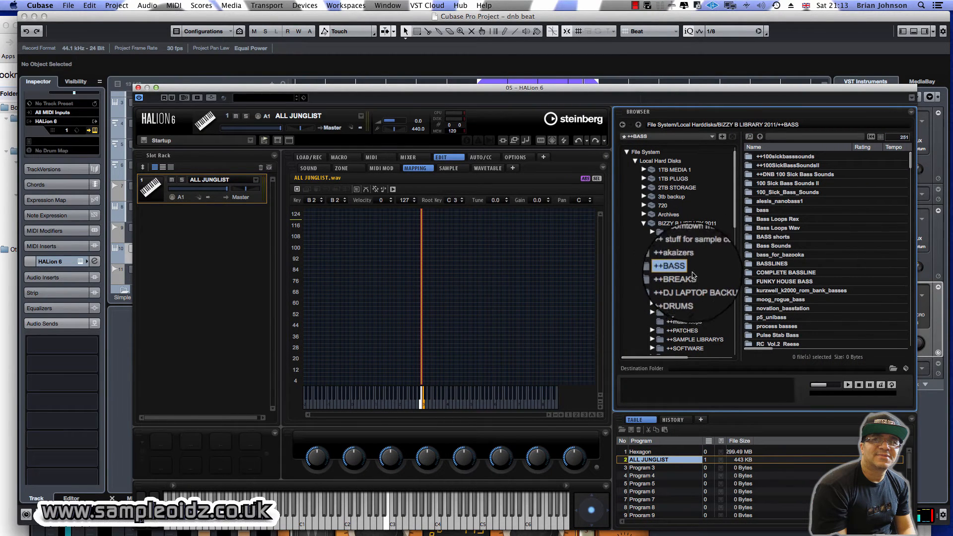
Open the ++50_Ragga_Vocals_vol_3 folder inside ++VOCALS in HALion's file browser.
drag(736, 219, 736, 258)
double_click(682, 286)
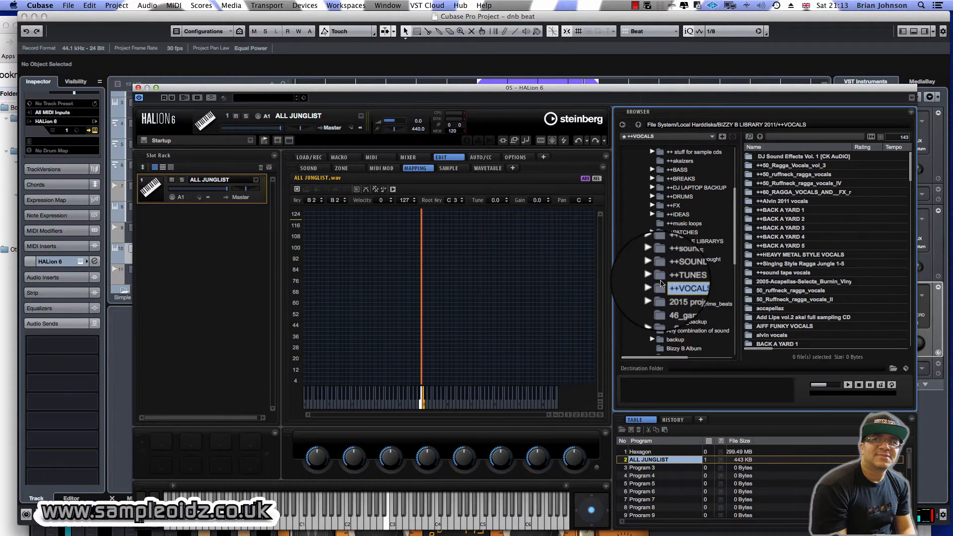
scroll(688, 277, down, 2)
right_click(679, 249)
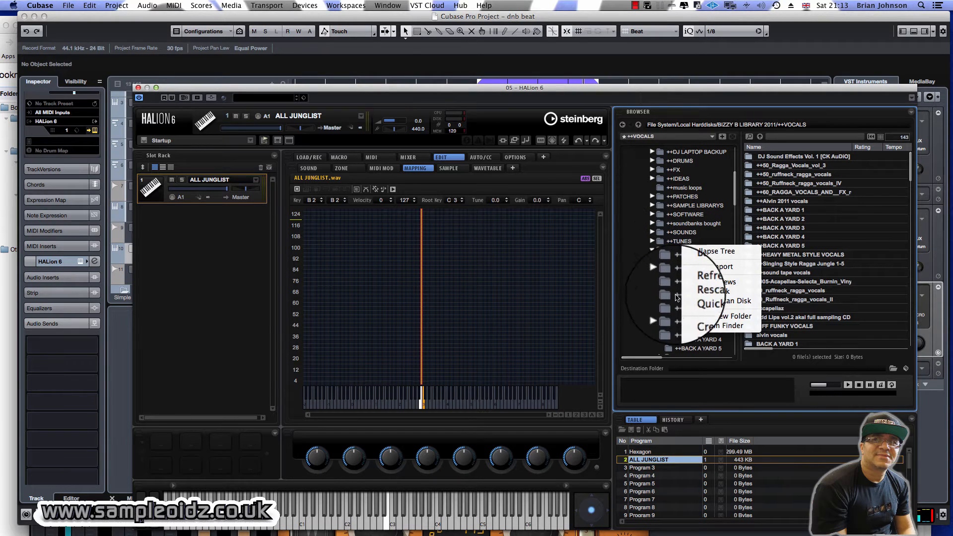
click(669, 252)
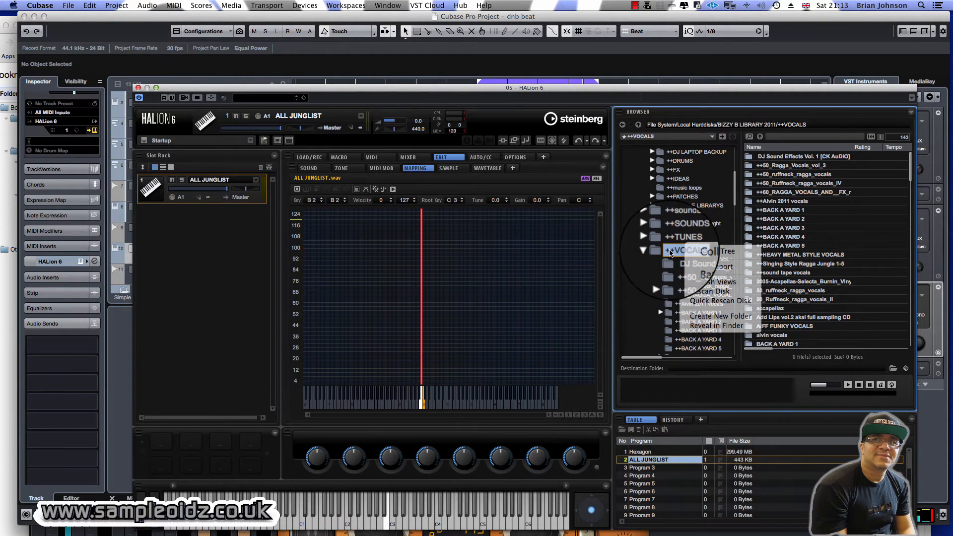
click(682, 271)
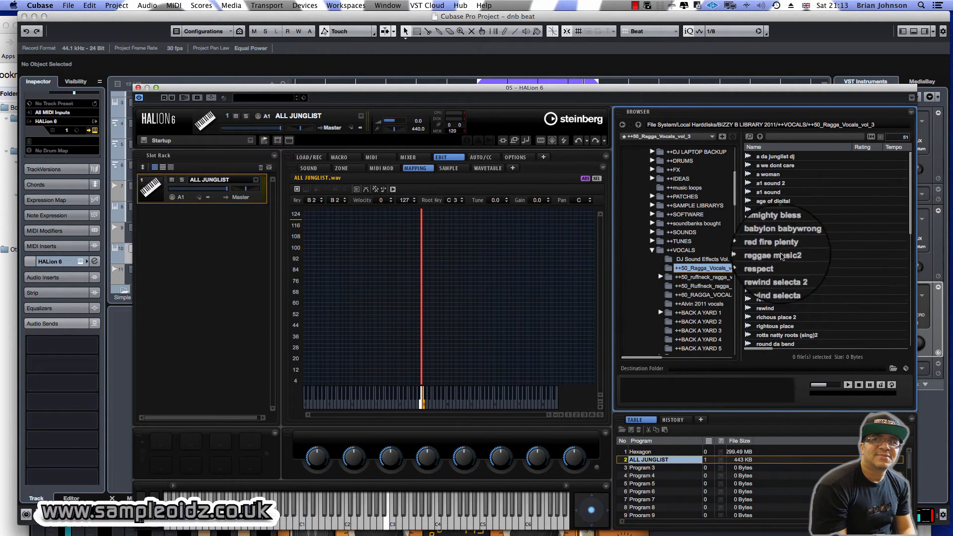
Audition the reggae music2 sample and map it to key C3, beside the ALL JUNGLIST zone.
click(780, 256)
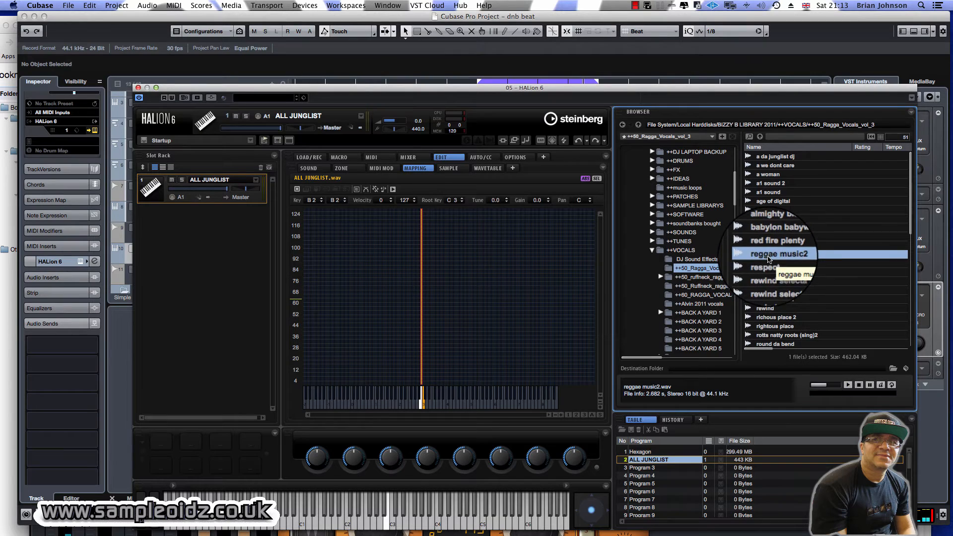
drag(767, 258, 424, 331)
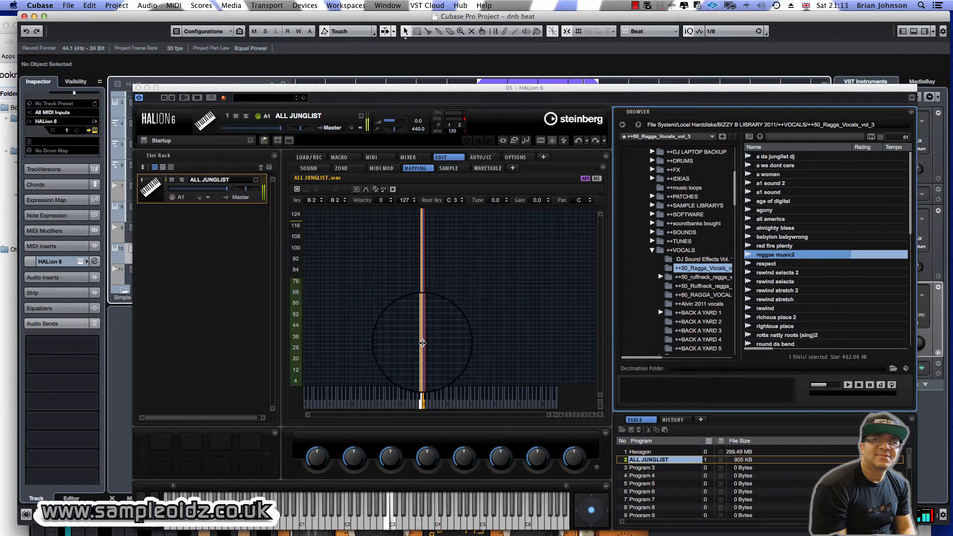
click(424, 316)
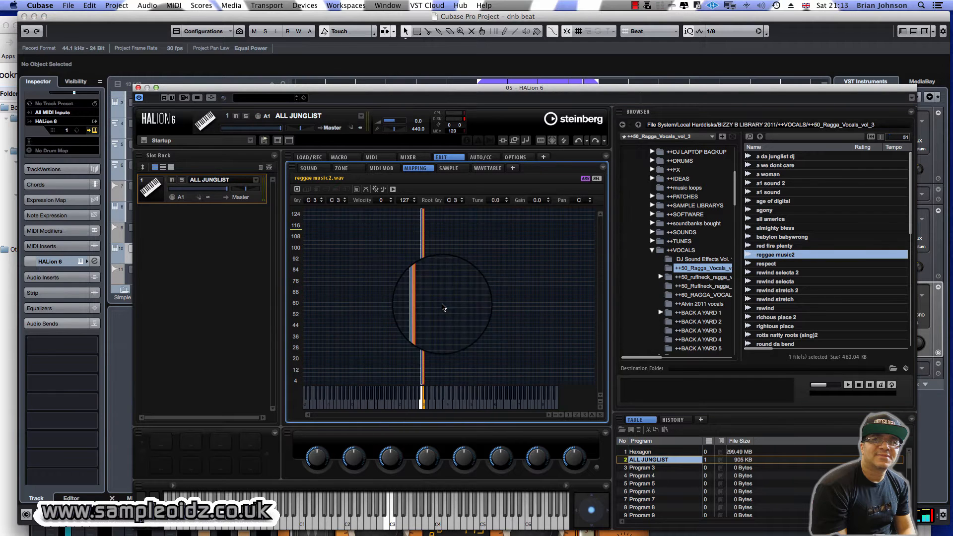
key(Up)
key(Down)
scroll(424, 302, up, 10)
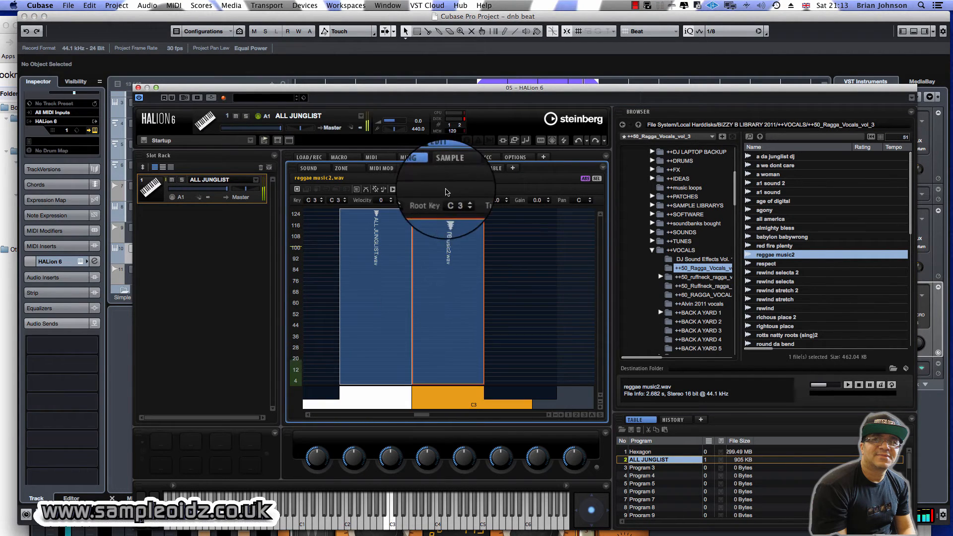
Trim the reggae music2 sample to start at 32997 and end at 70498.
click(443, 169)
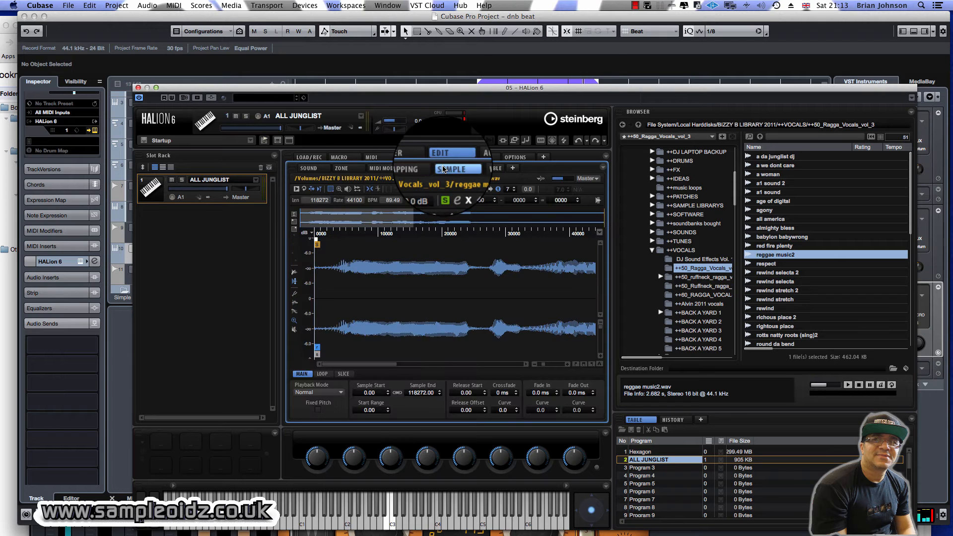
drag(318, 244, 495, 261)
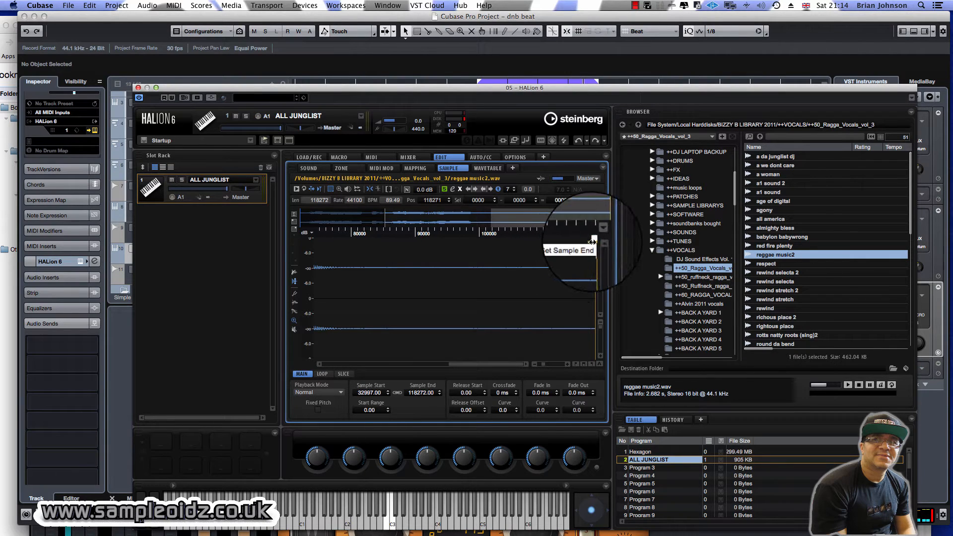
mouse_move(595, 251)
mouse_down()
mouse_move(314, 268)
mouse_move(366, 273)
mouse_move(357, 271)
mouse_up()
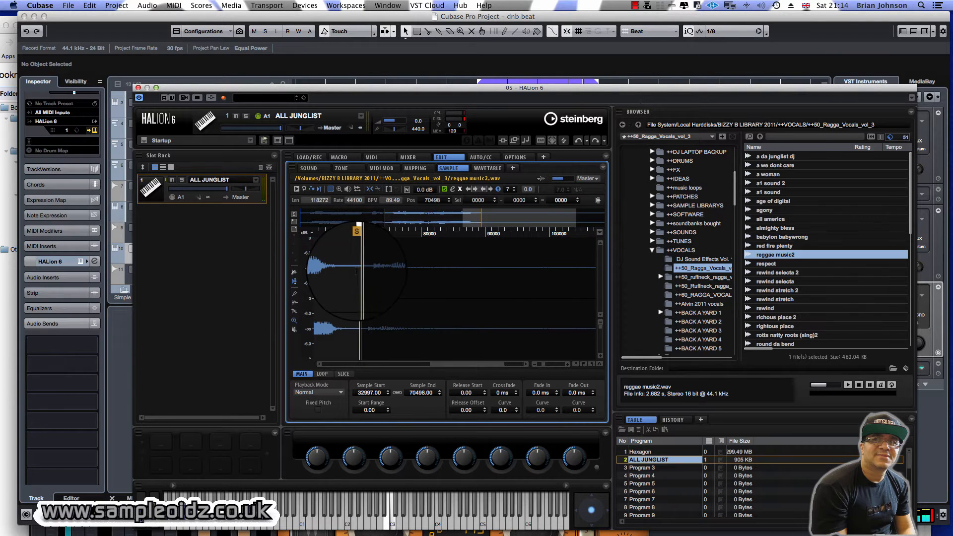
Select the reggae music2 waveform from 32997 to 69877 and look through the editing commands available for it.
scroll(354, 272, left, 5)
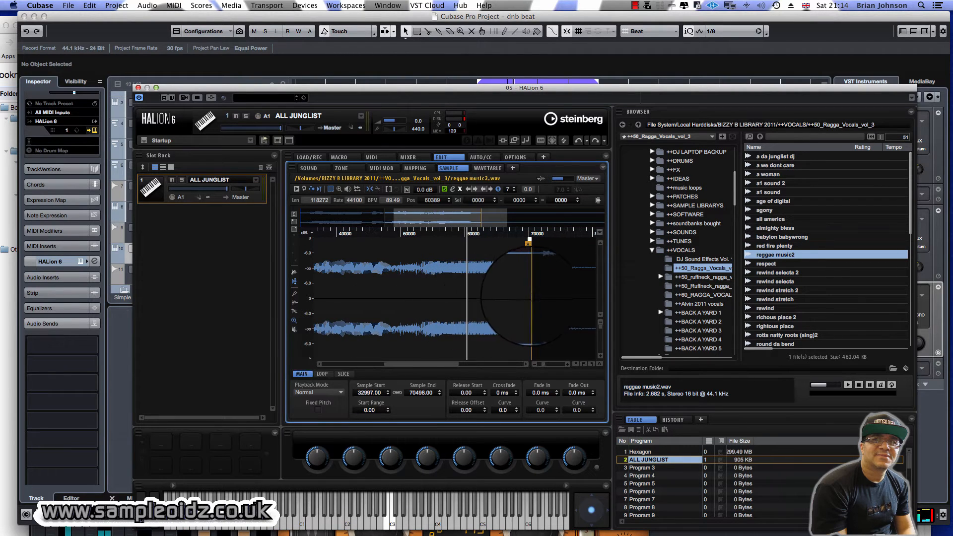
mouse_move(528, 297)
mouse_down()
mouse_move(221, 315)
mouse_move(484, 332)
mouse_move(525, 317)
mouse_up()
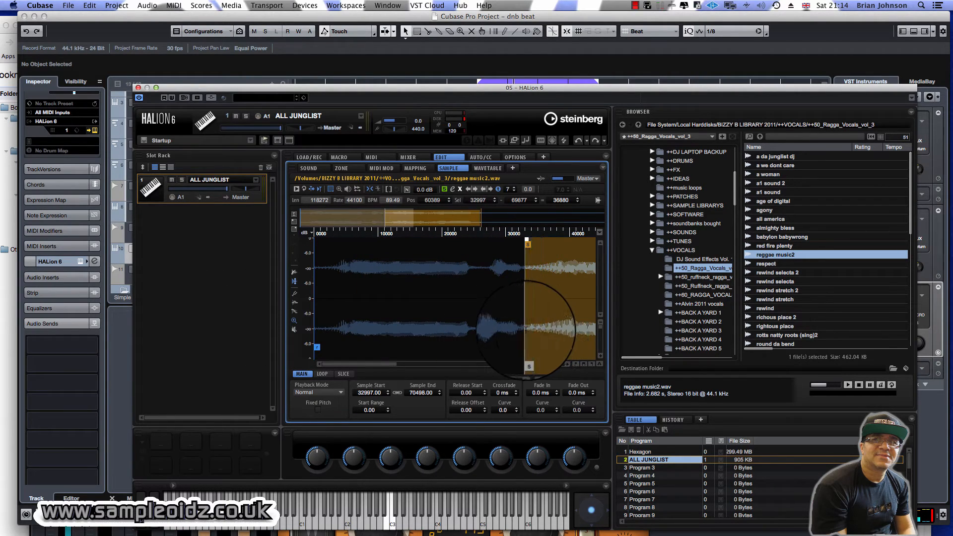
right_click(544, 310)
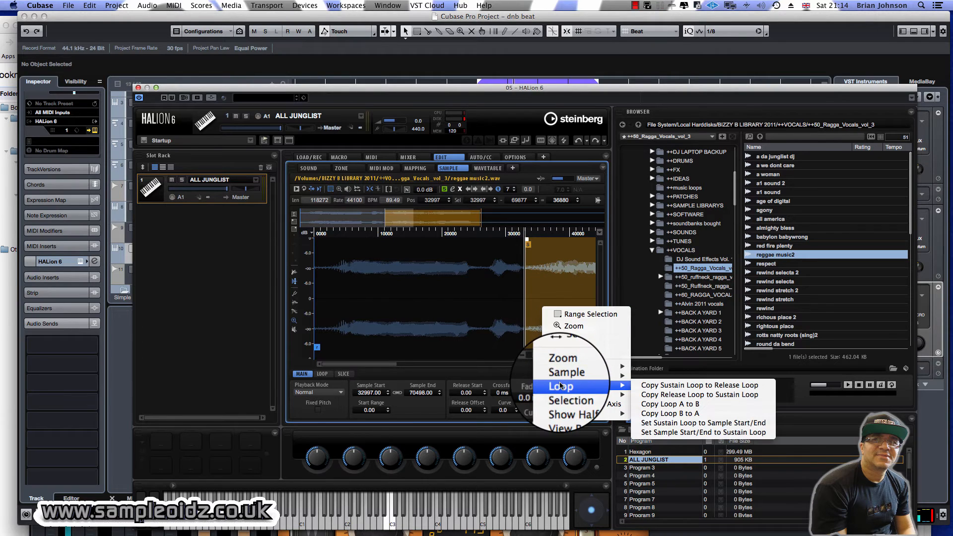
mouse_move(569, 377)
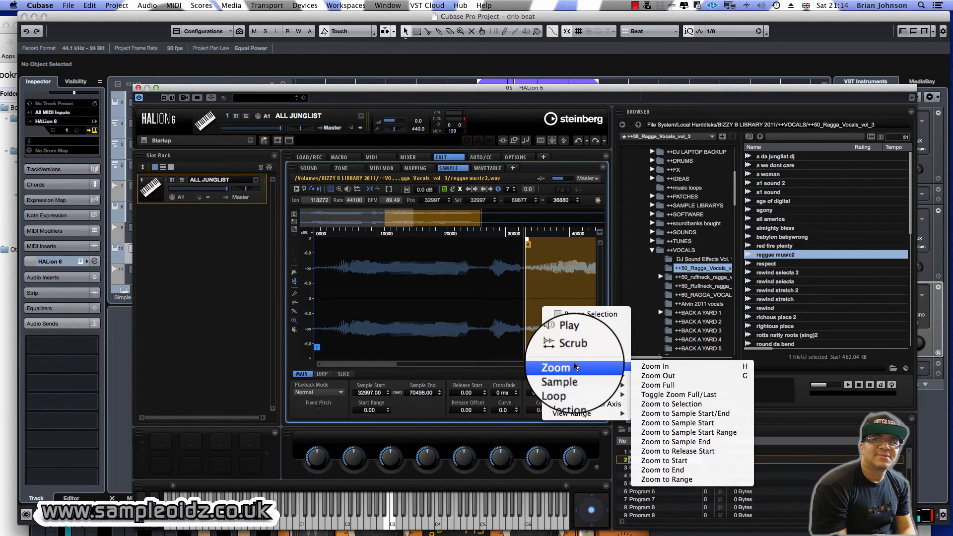
mouse_move(576, 398)
mouse_move(577, 415)
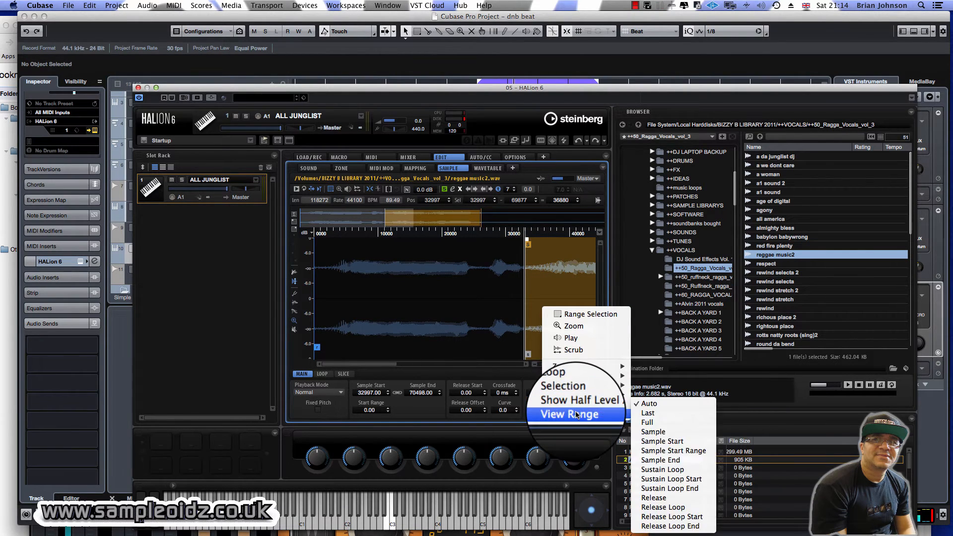
click(395, 349)
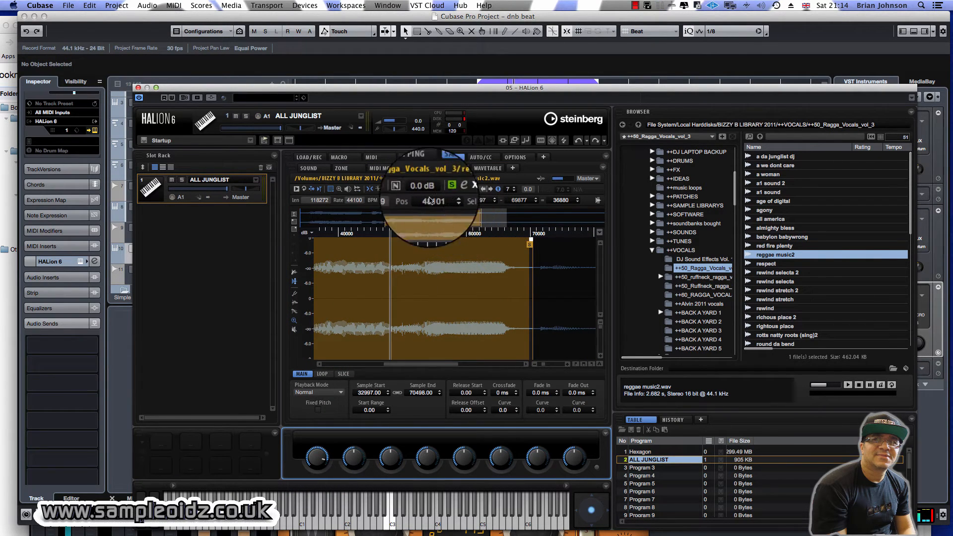
Select the trimmed reggae music2 audio in the slice editor and set its slice mode to Manual.
click(357, 192)
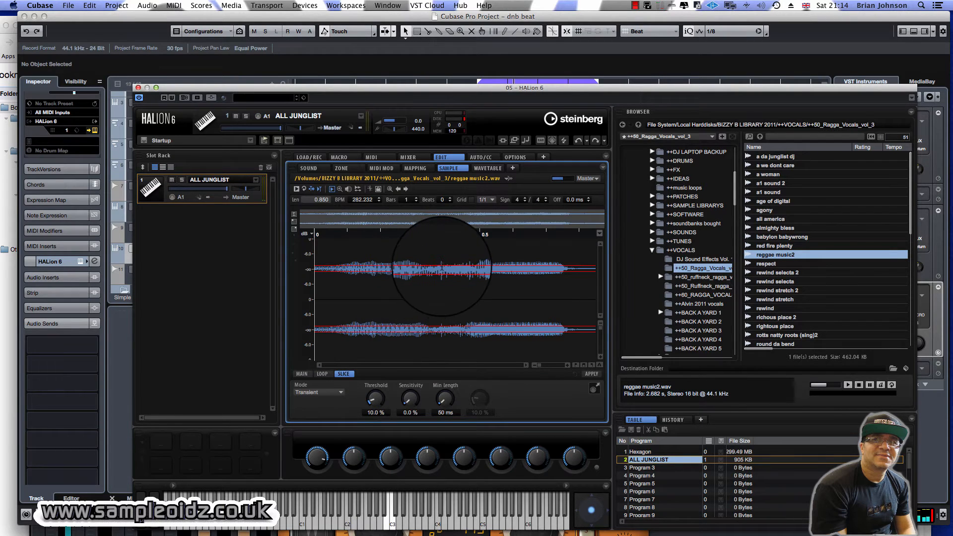
click(442, 264)
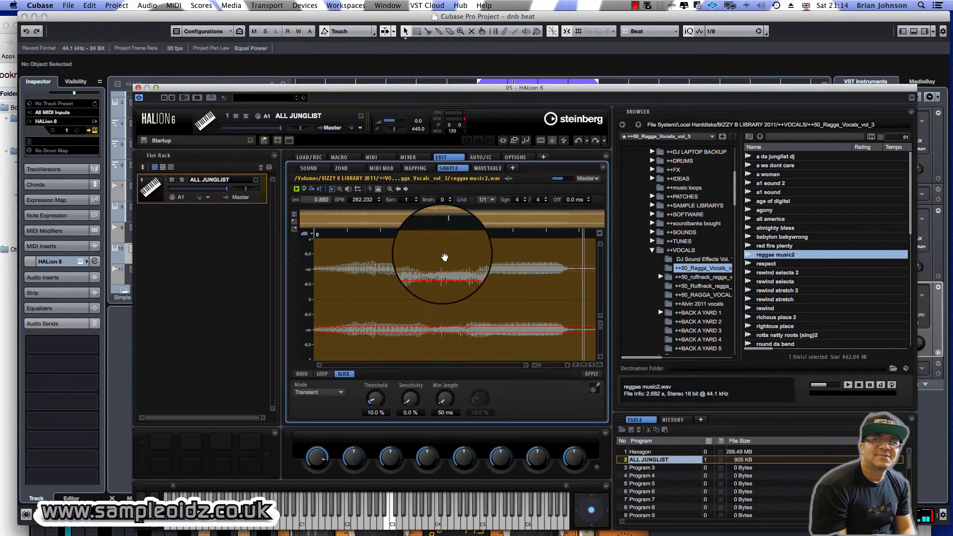
click(335, 395)
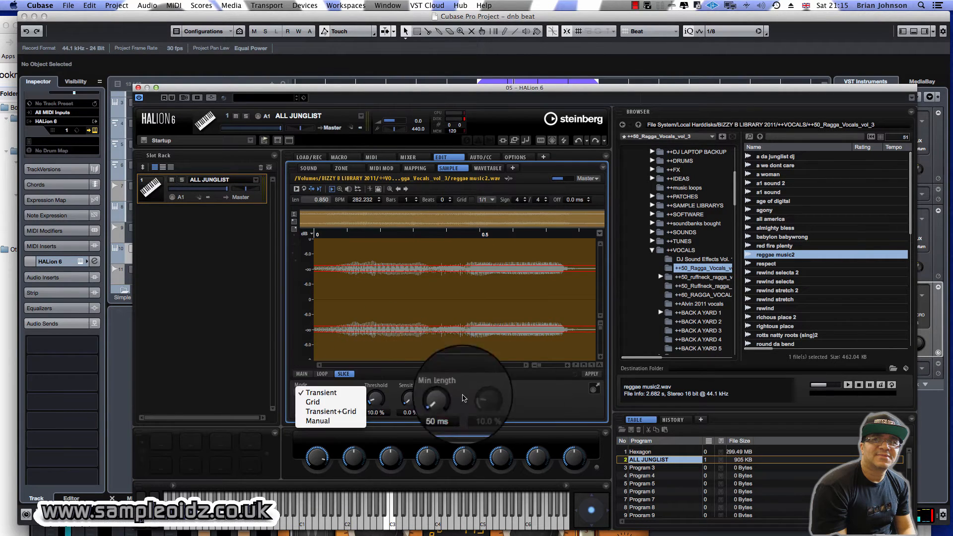
click(331, 422)
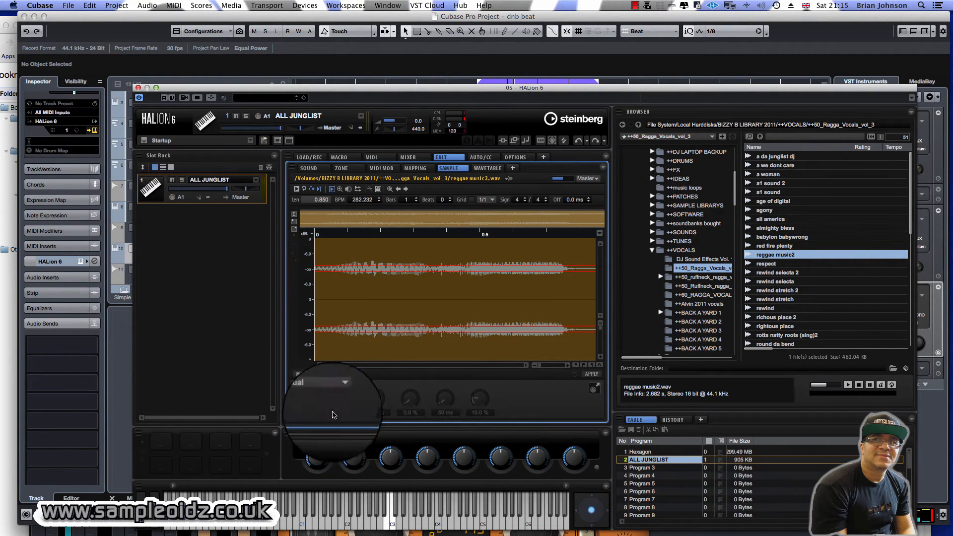
click(322, 373)
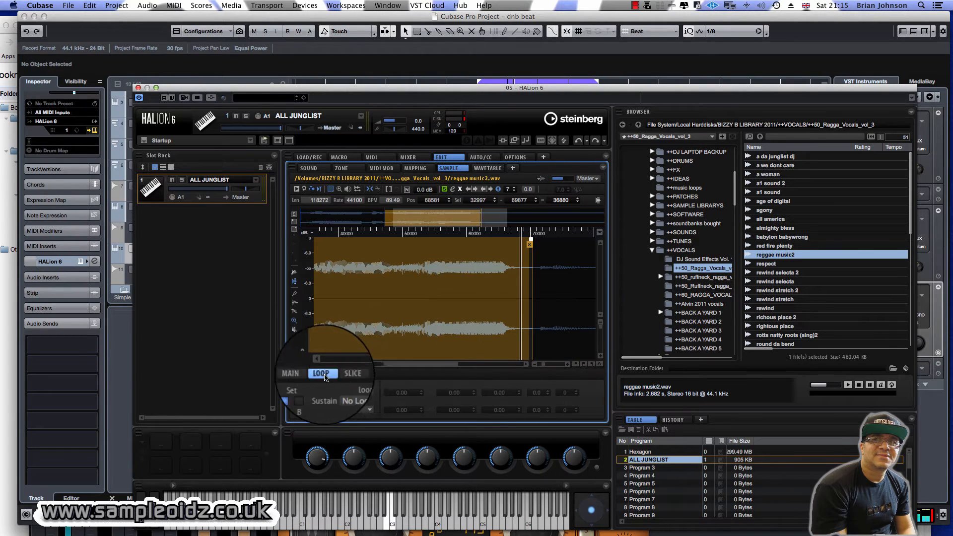
click(343, 374)
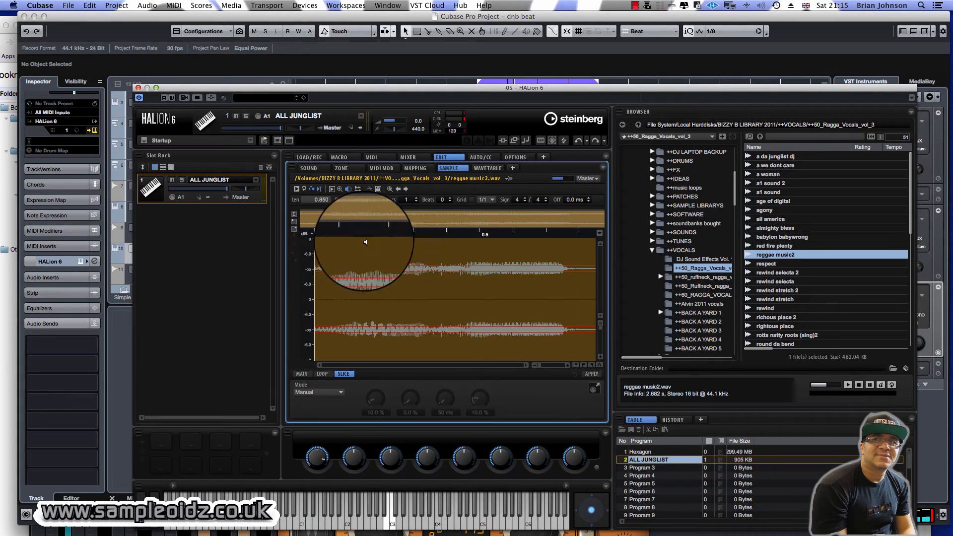
right_click(359, 307)
click(358, 281)
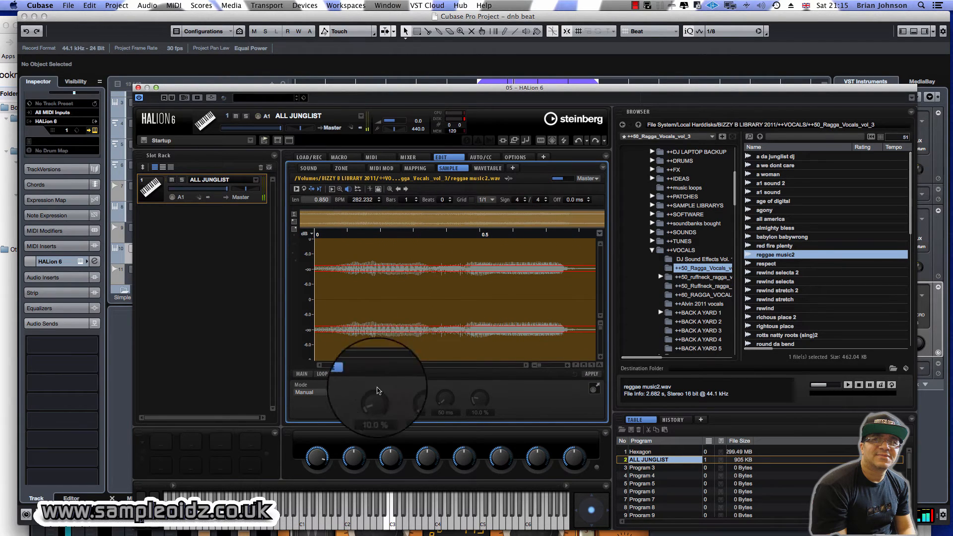
Move the HALion and Massive windows off the timeline and record a part on the HALion 6 01 track from bar 13 to 21.
drag(221, 93, 694, 96)
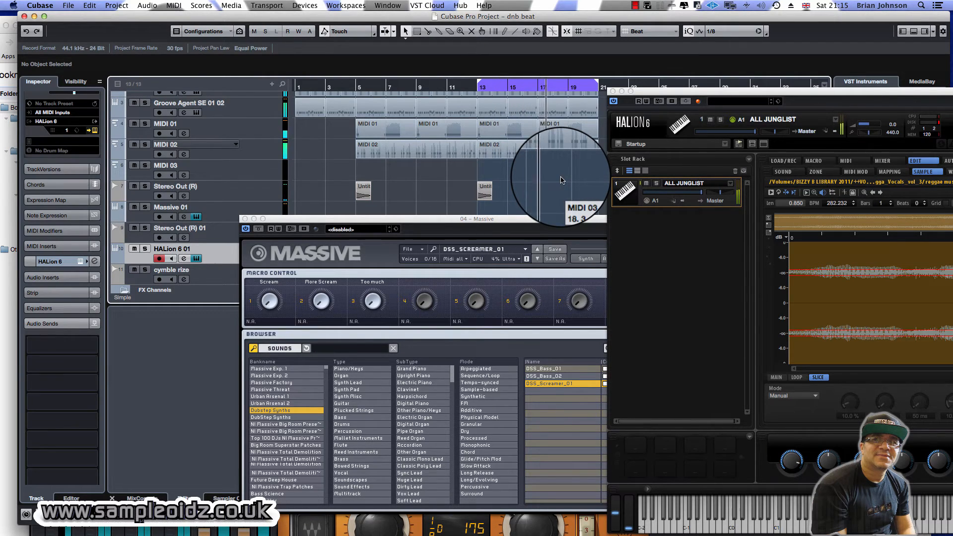
key(KP_Multiply)
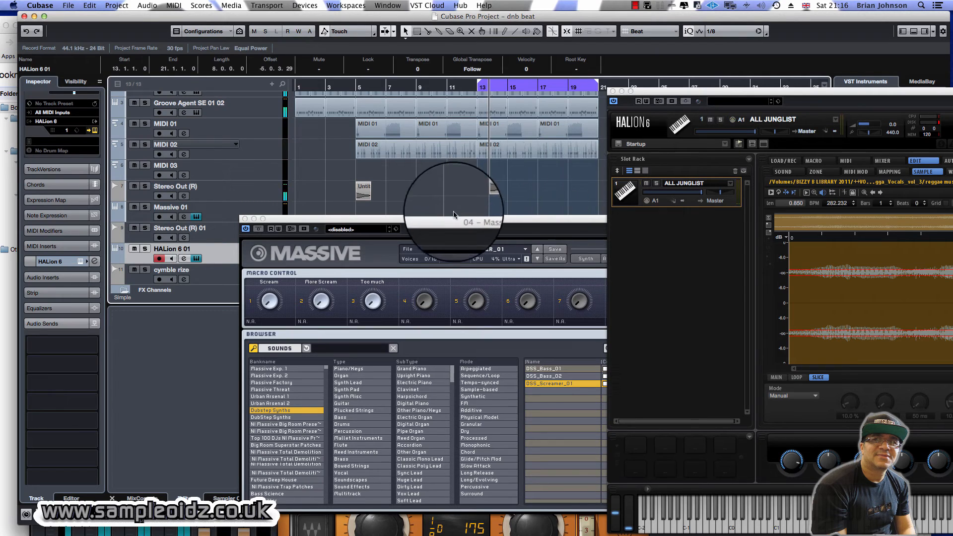
drag(436, 220, 1, 287)
click(426, 223)
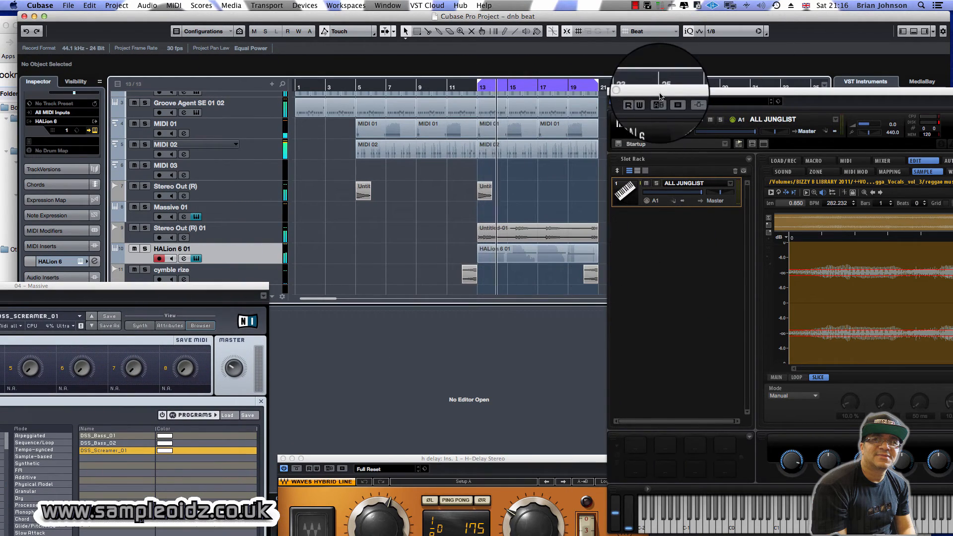
Move the HALion window clear of the timeline and open the HALion 6 01 part to select its notes.
drag(660, 93, 826, 95)
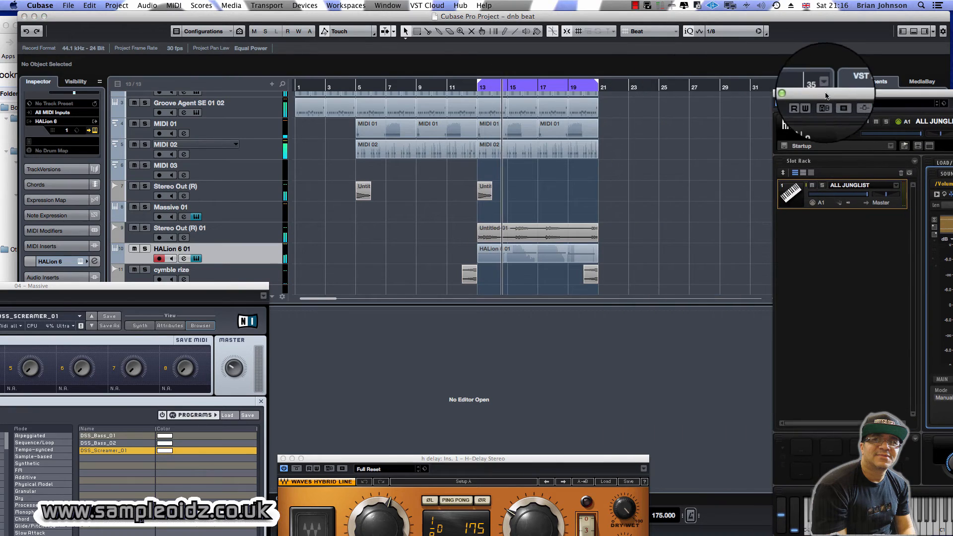
double_click(523, 252)
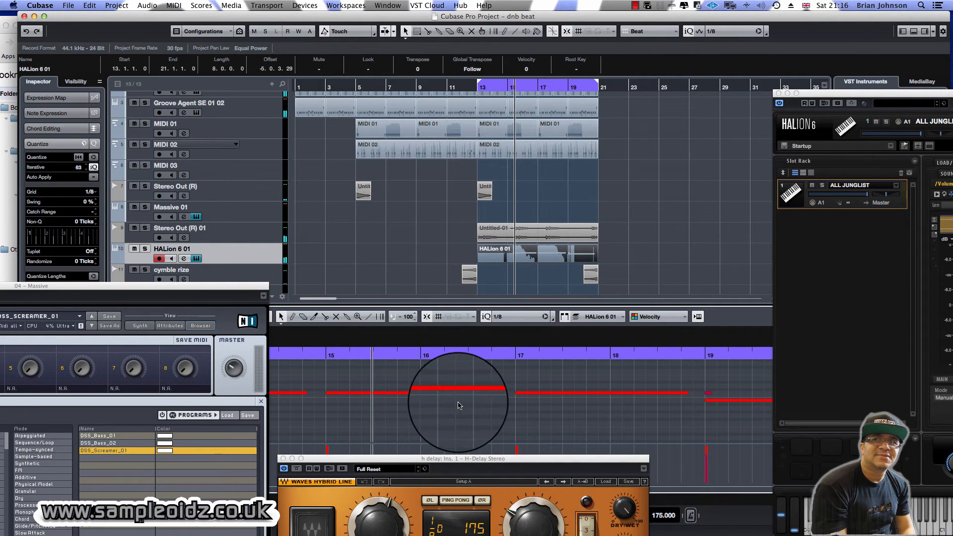
click(437, 393)
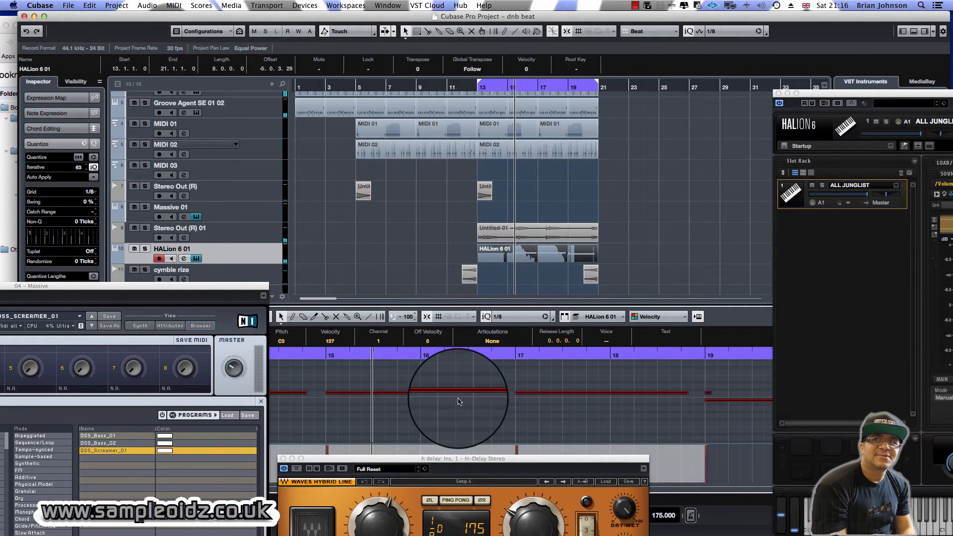
Render the HALion 6 01 part in place to audio using the current render settings.
right_click(501, 255)
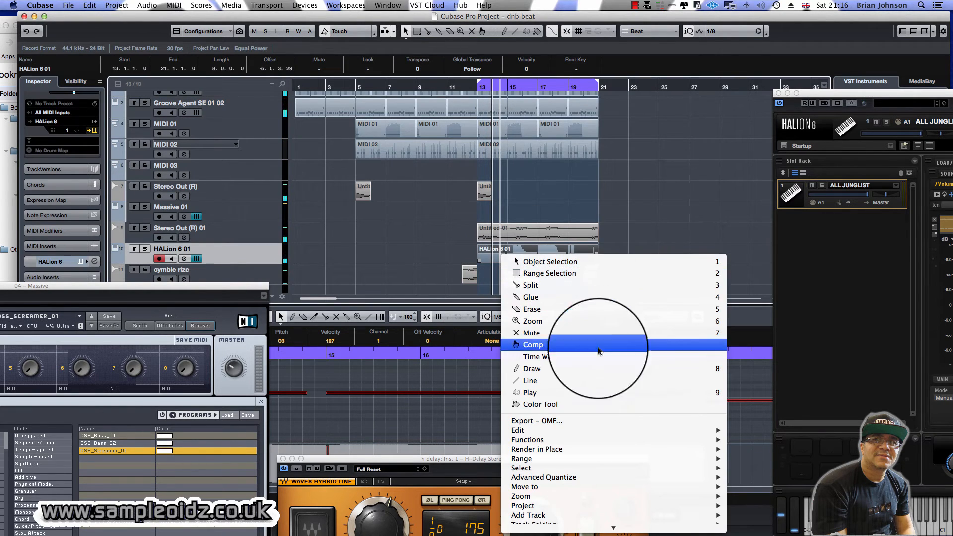
mouse_move(618, 452)
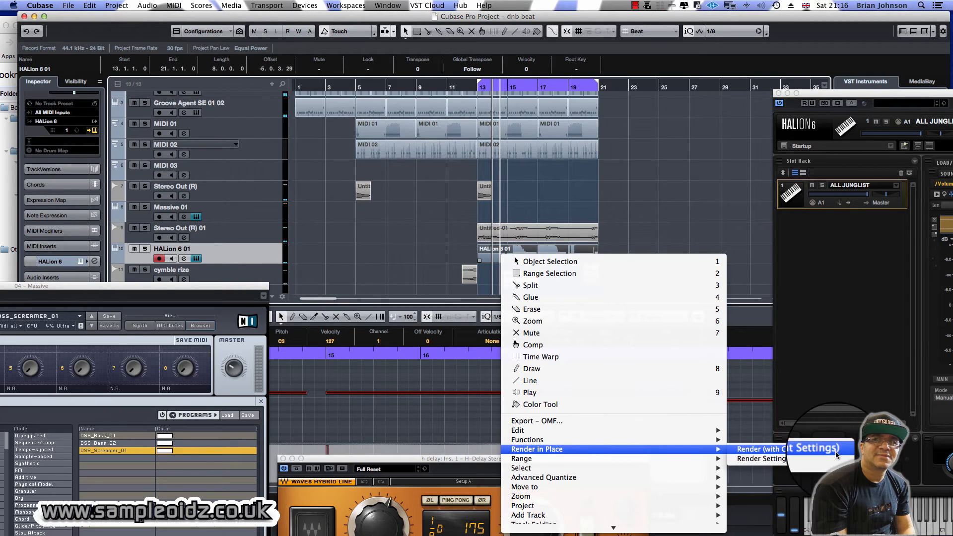
click(809, 449)
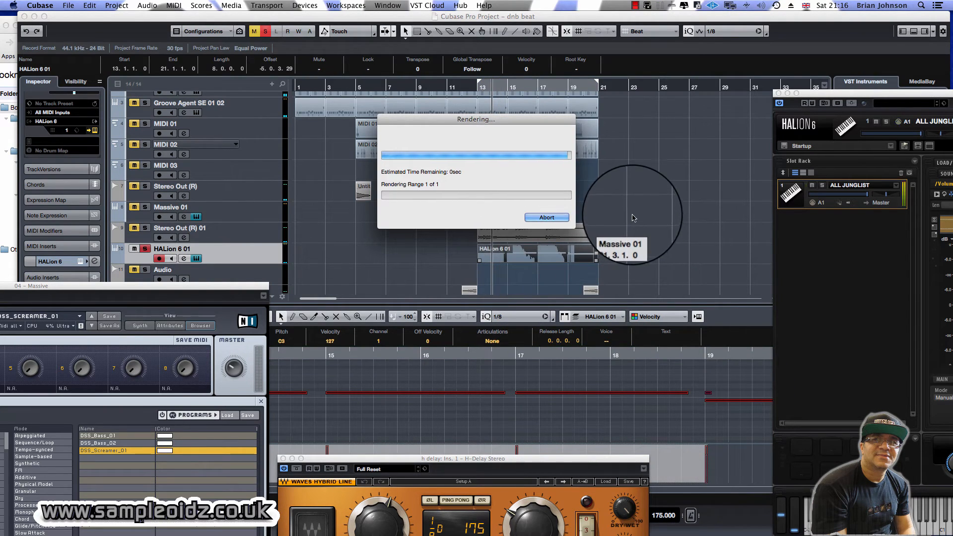
Split the rendered Untitled-02 vocal audio at about bar 19 and raise the first piece's volume to 6.48 dB.
scroll(629, 216, down, 3)
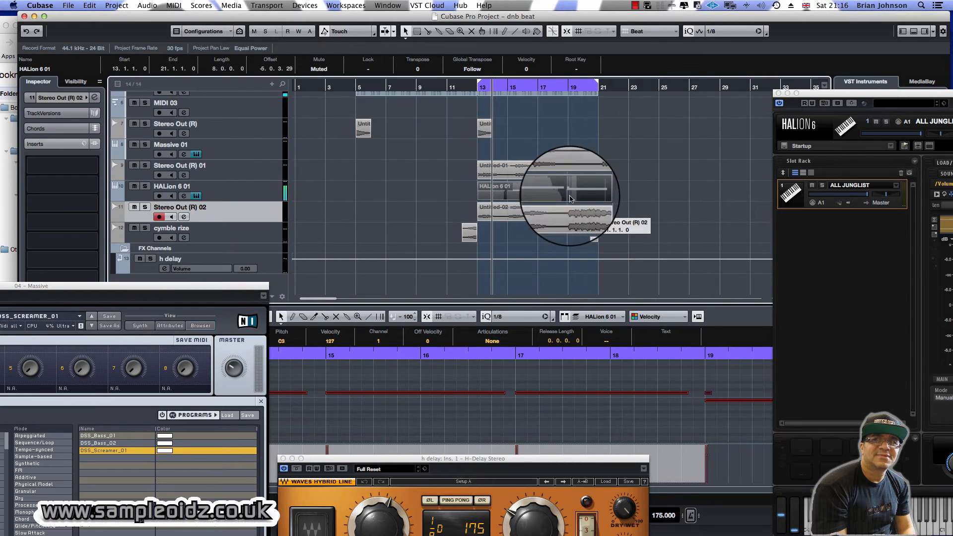
right_click(520, 213)
click(557, 225)
click(568, 215)
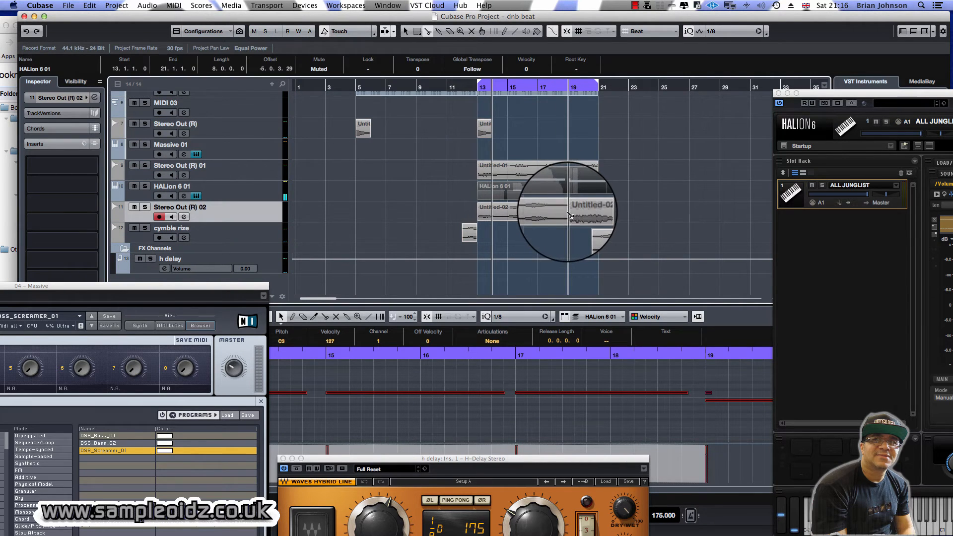
right_click(554, 219)
click(557, 225)
click(530, 216)
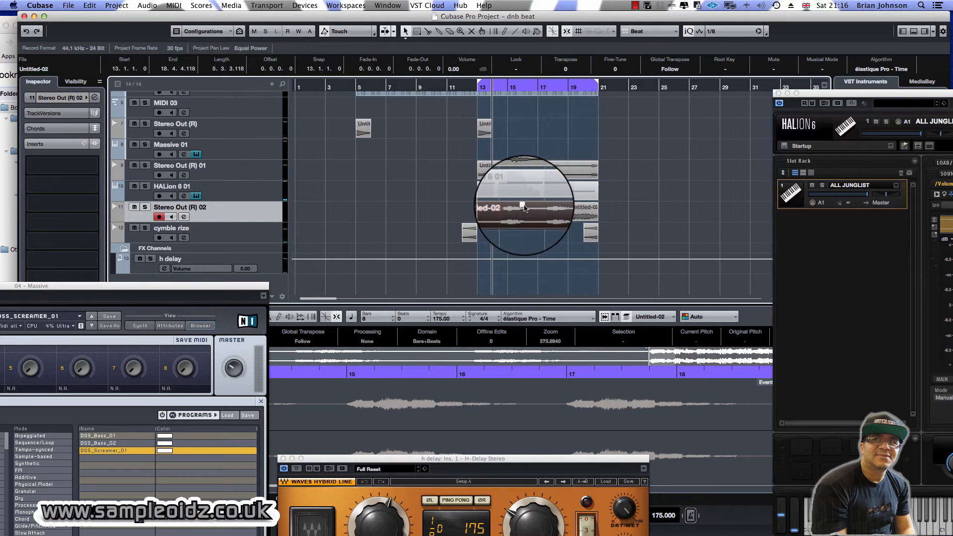
drag(523, 205, 527, 188)
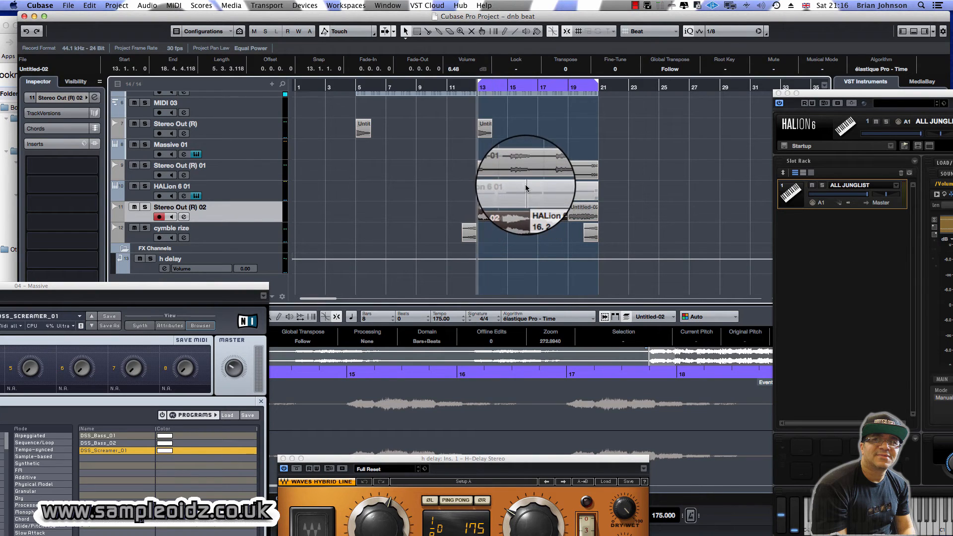
click(651, 188)
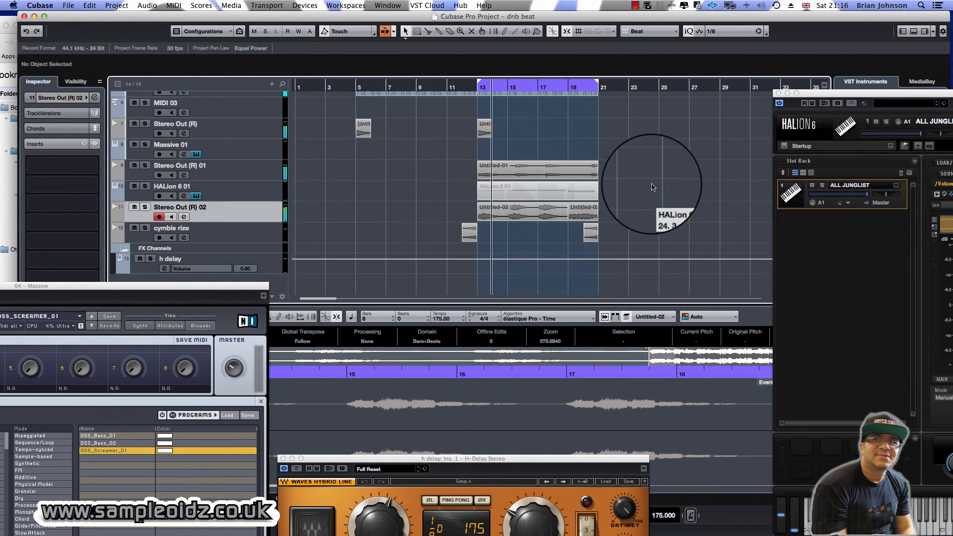
Rename the rendered audio track Stereo Out (R) 02 as vocals.
double_click(189, 209)
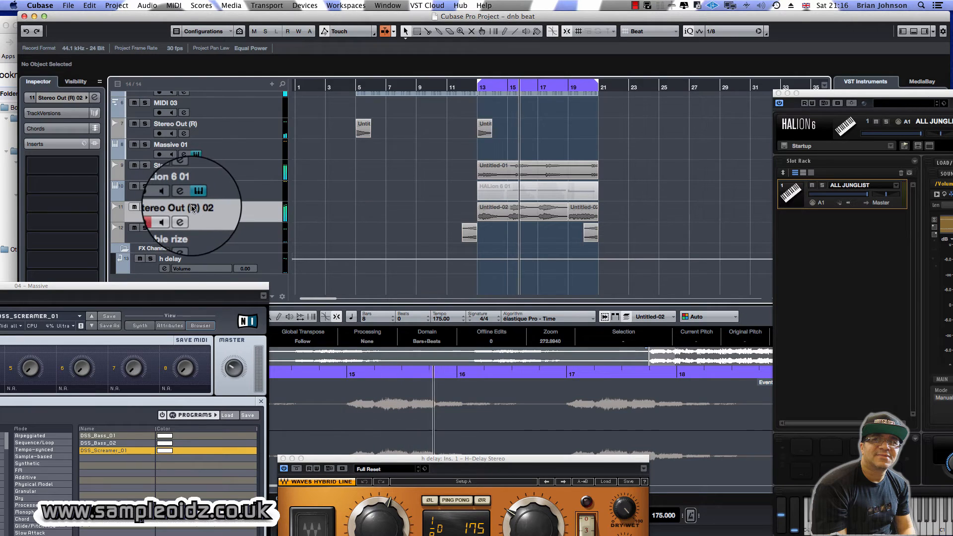
key(BackSpace)
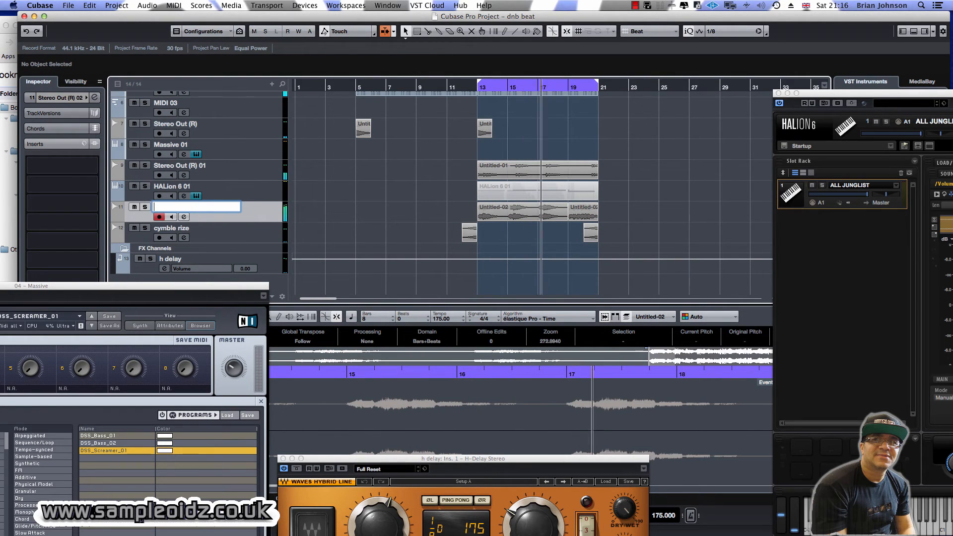
text(vocals)
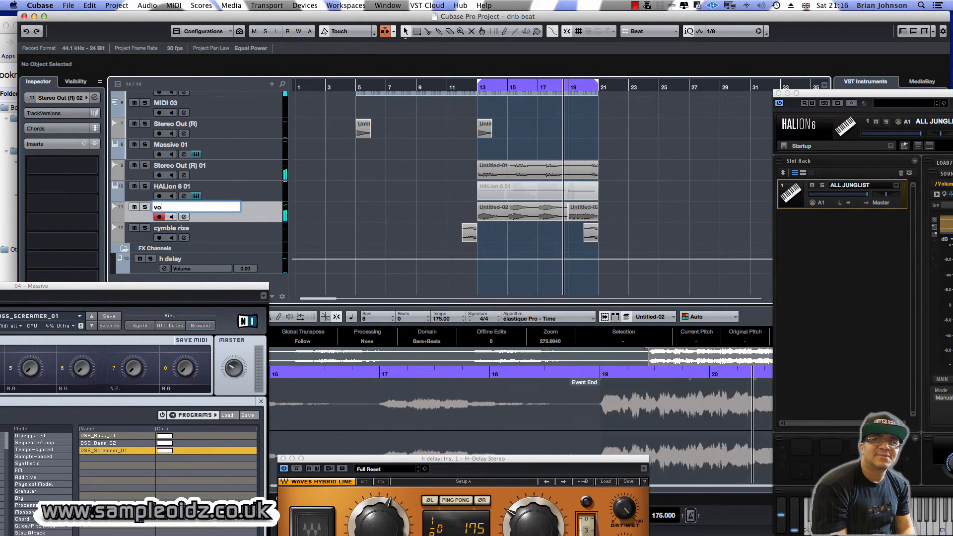
key(Return)
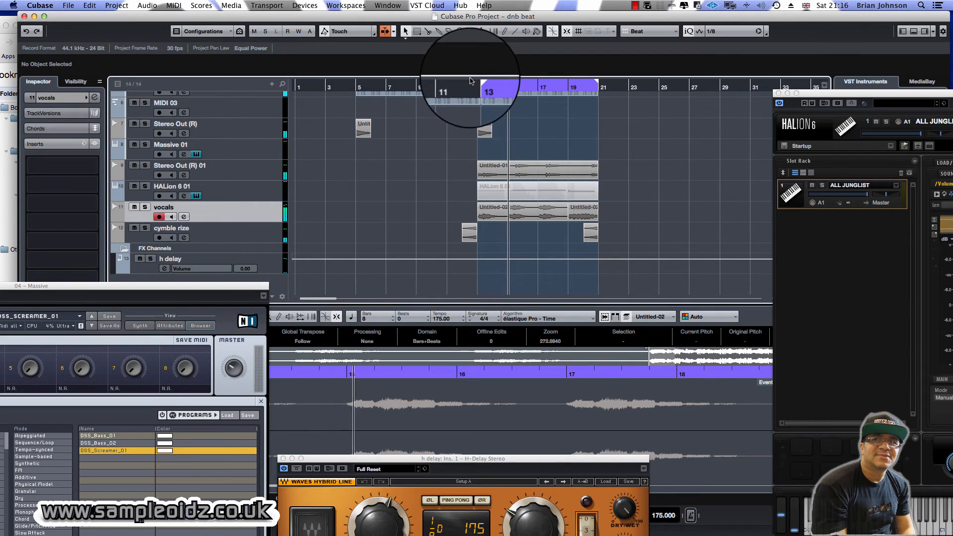
Extend the loop range back to bar 1 so it spans bars 1 to 21, and play the arrangement from the start.
drag(474, 77, 191, 85)
key(period)
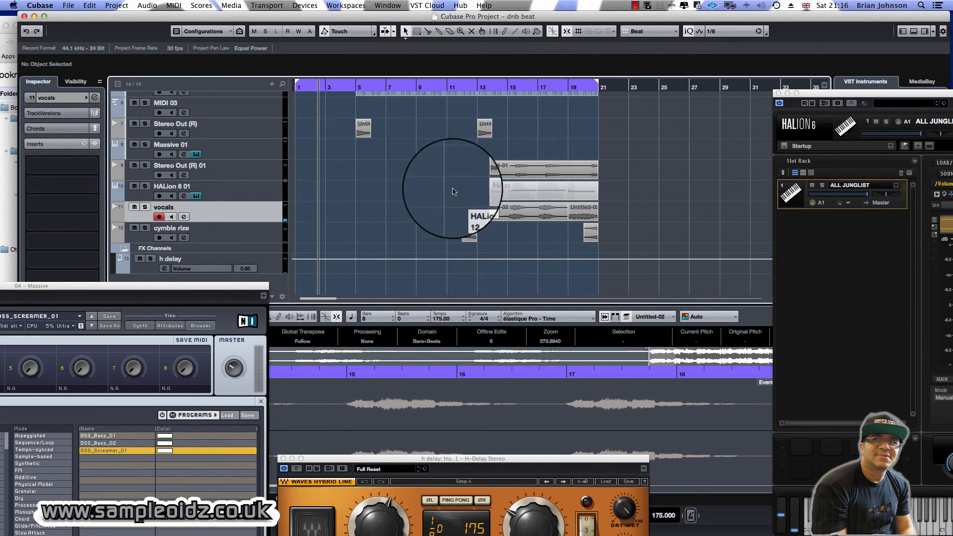
scroll(436, 182, up, 5)
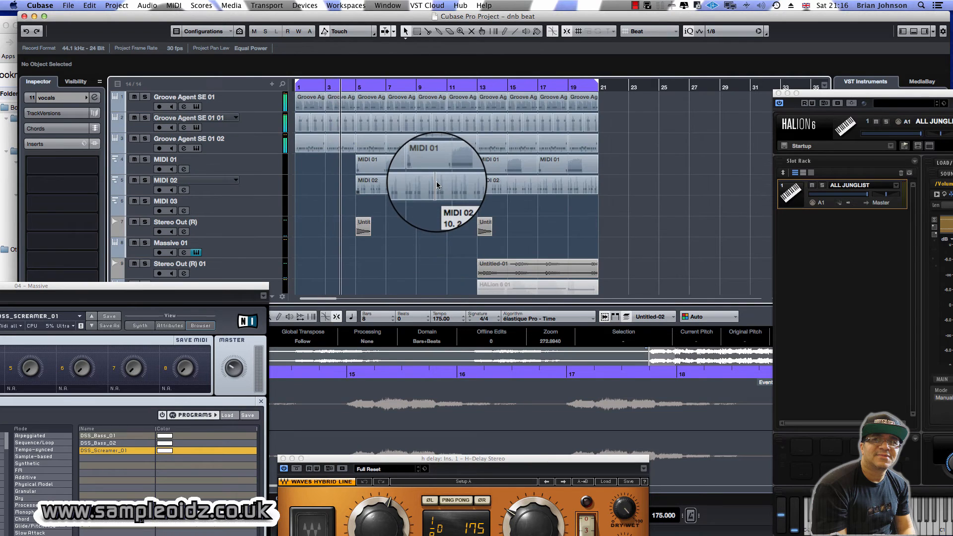
scroll(438, 179, down, 5)
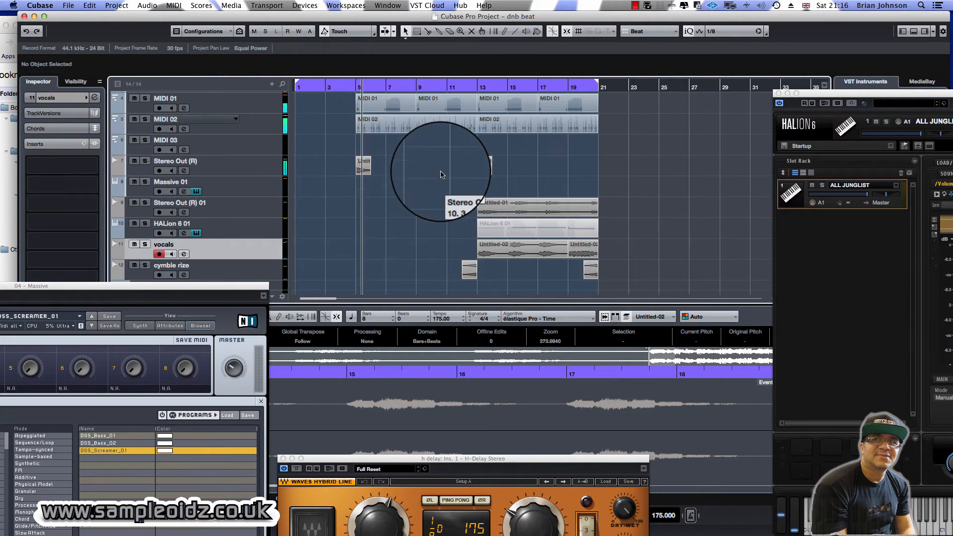
scroll(437, 181, up, 5)
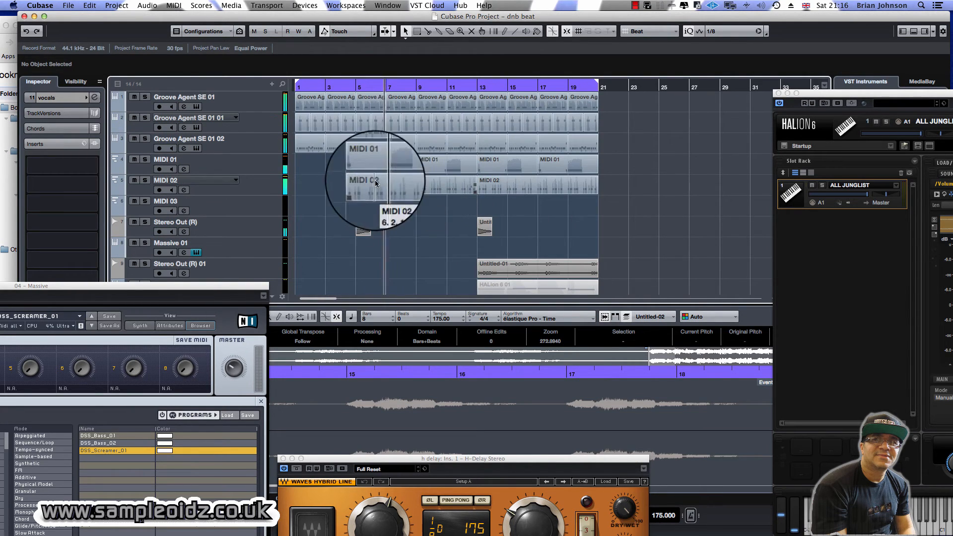
Copy the Untitled audio event on the Stereo Out (R) track from bar 5 to bar 1 and play from there.
drag(359, 228, 300, 229)
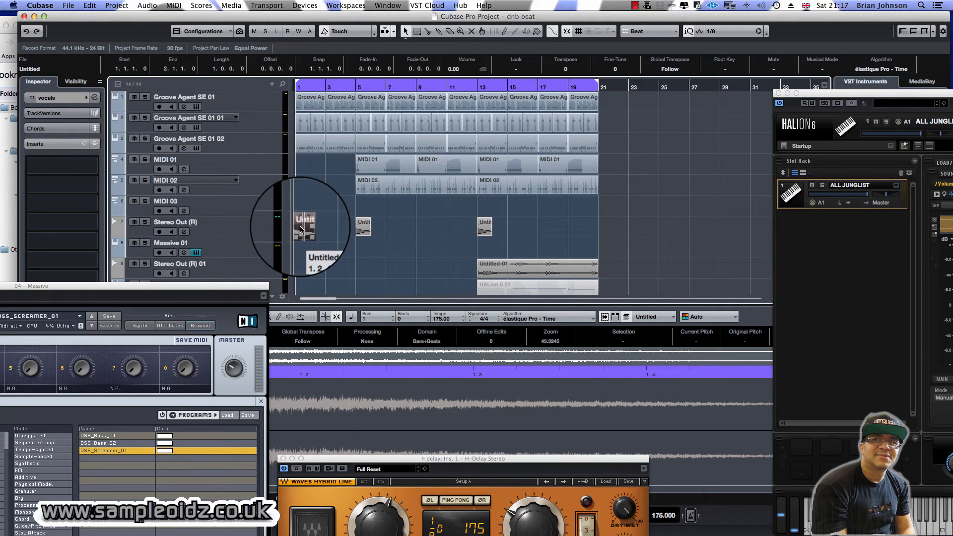
key(space)
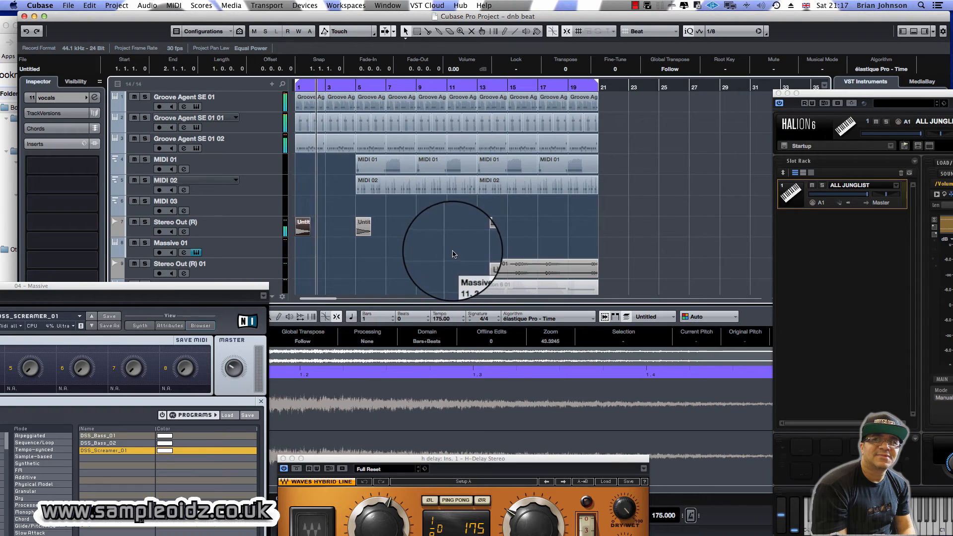
click(449, 240)
Copy the cymble rize event from bar 12 to bar 4 and listen to the arrangement.
scroll(450, 235, down, 5)
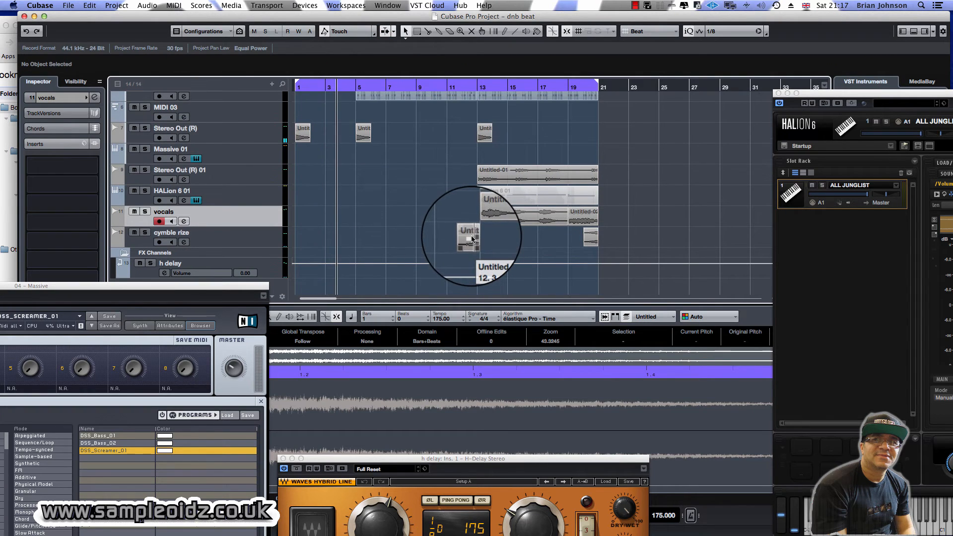
drag(472, 239, 351, 231)
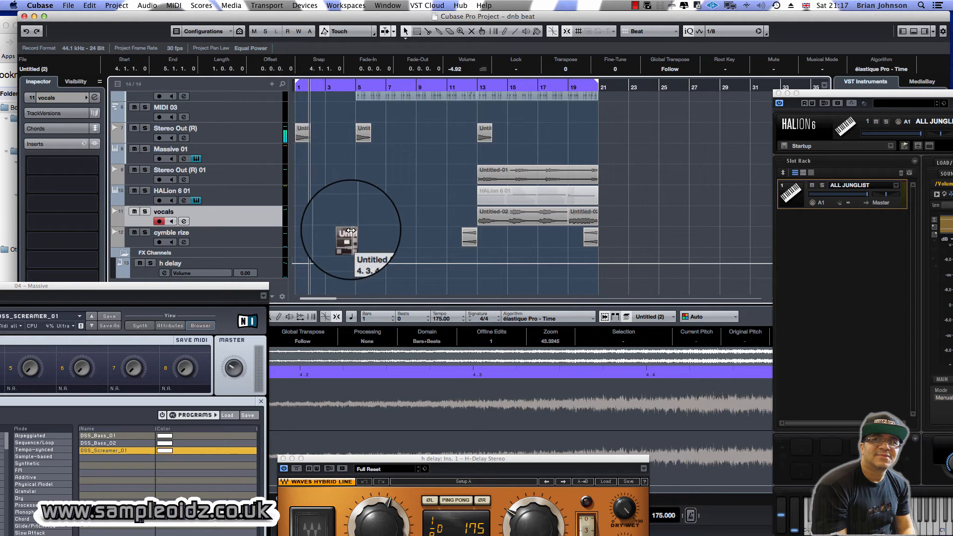
scroll(374, 205, up, 5)
scroll(374, 204, down, 5)
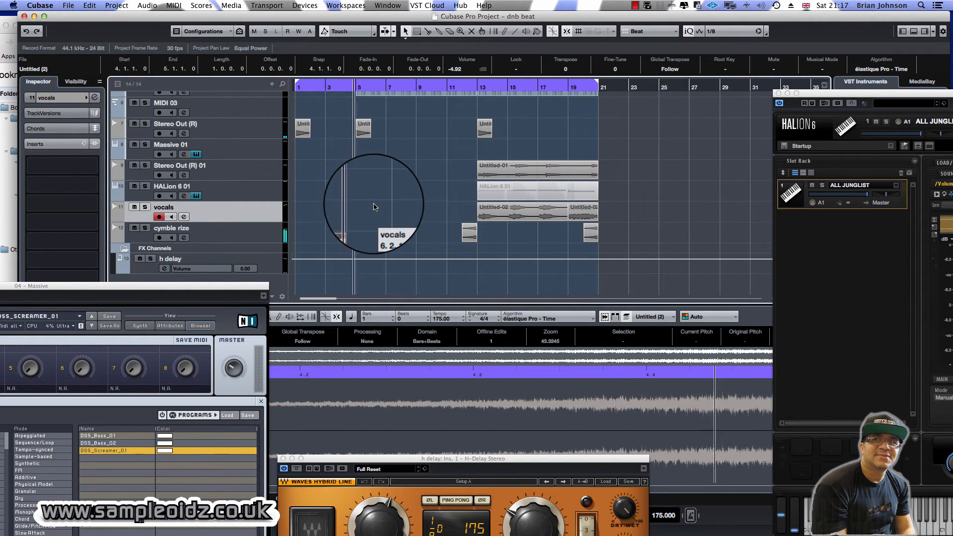
scroll(424, 181, up, 5)
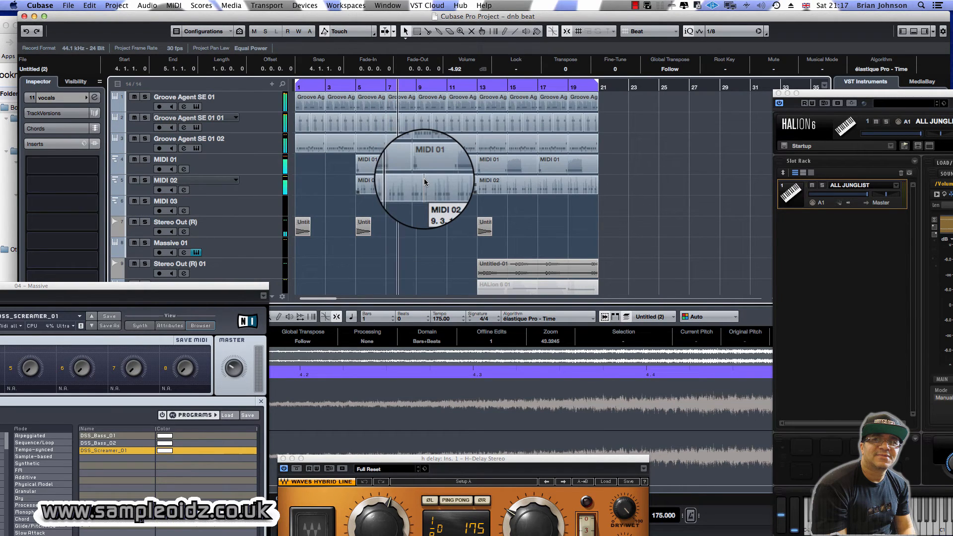
Select the events from bar 5 onward across the tracks and move them four bars later to start at bar 9.
drag(622, 94, 362, 304)
scroll(397, 170, up, 5)
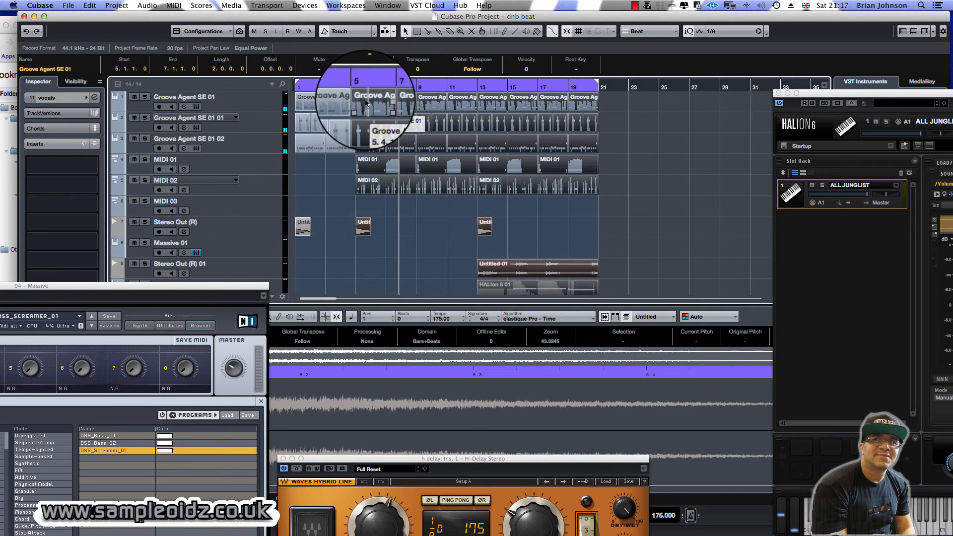
drag(366, 103, 381, 153)
click(377, 105)
Examine the Groove Agent parts and Stereo Out (R) event in bars 1 to 4 up close and play them back.
key(h)
key(h)
key(h)
key(h)
key(h)
key(h)
key(h)
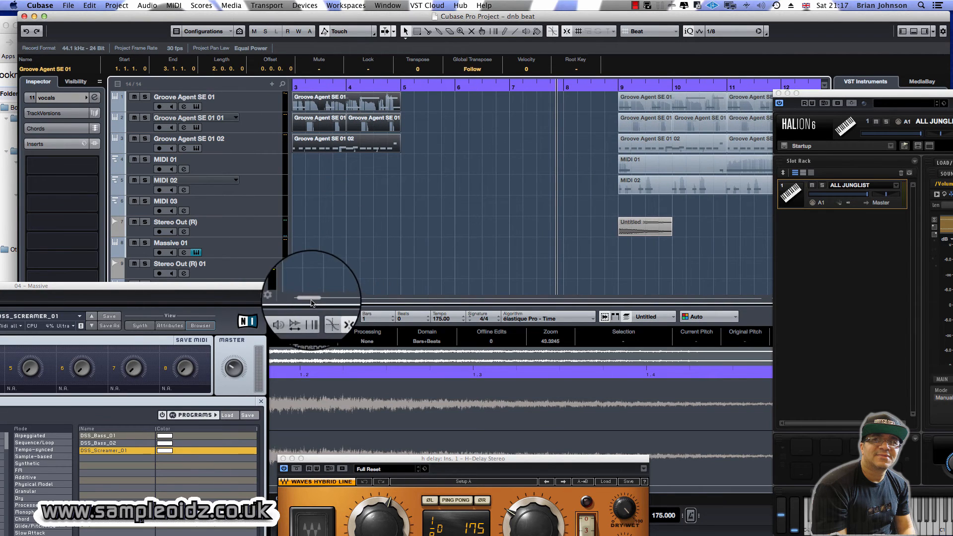
drag(311, 299, 302, 299)
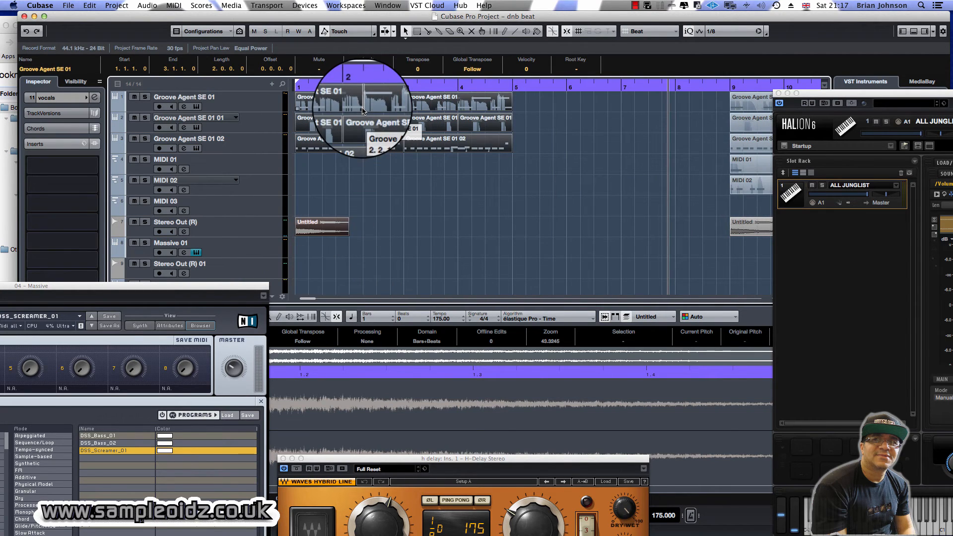
drag(362, 111, 298, 96)
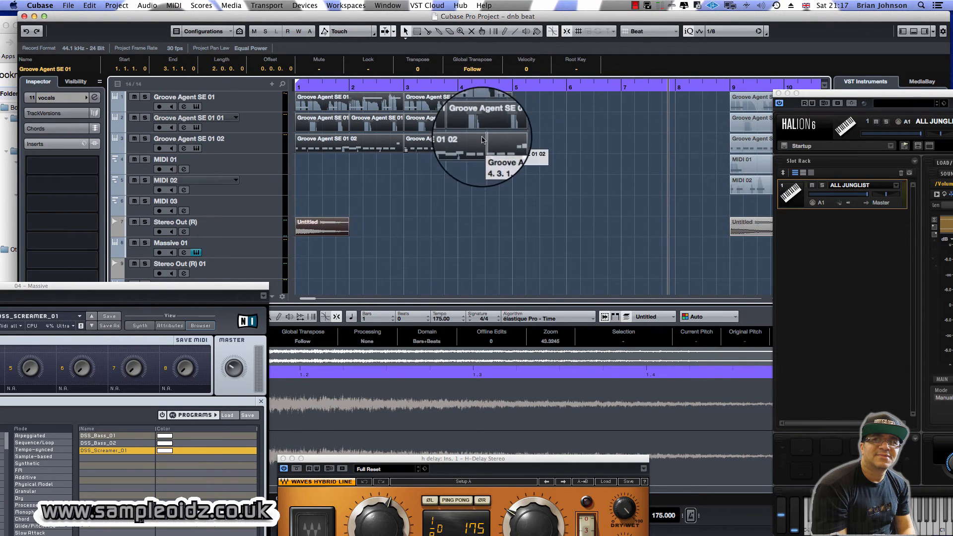
key(space)
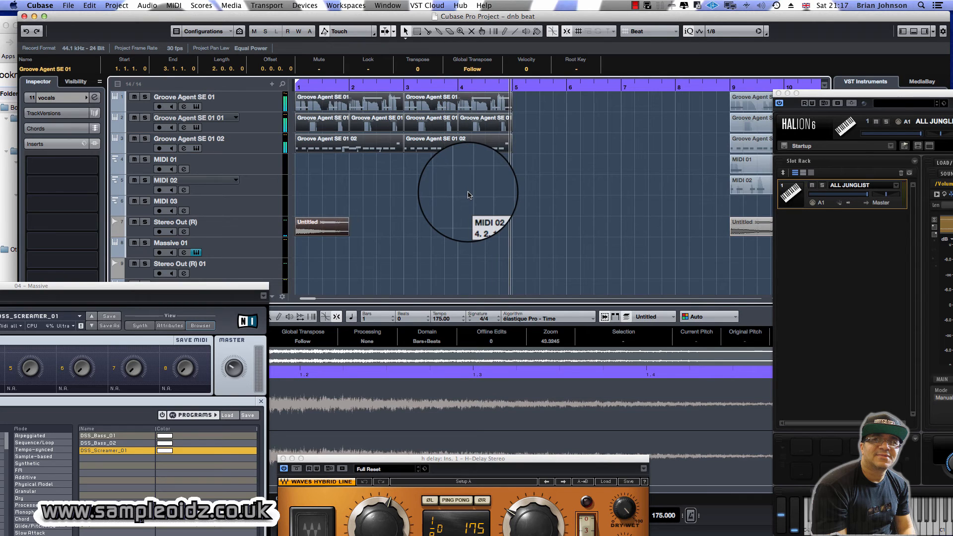
Copy the drum parts and Stereo Out (R) event from bars 1–4 to bar 5, and copy the bar 9 Stereo Out (R) event to bar 13.
key(g)
key(g)
key(g)
key(g)
key(g)
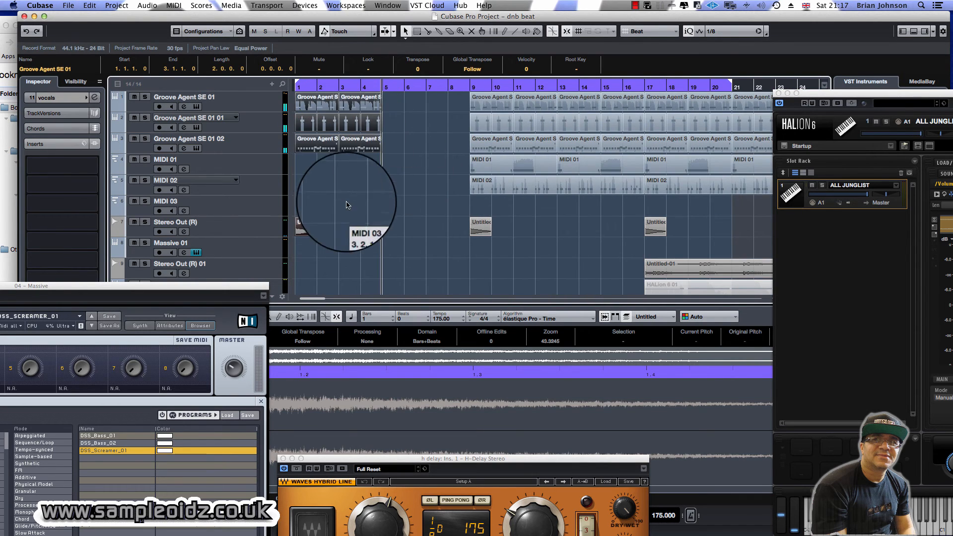
scroll(346, 204, down, 5)
scroll(323, 149, up, 5)
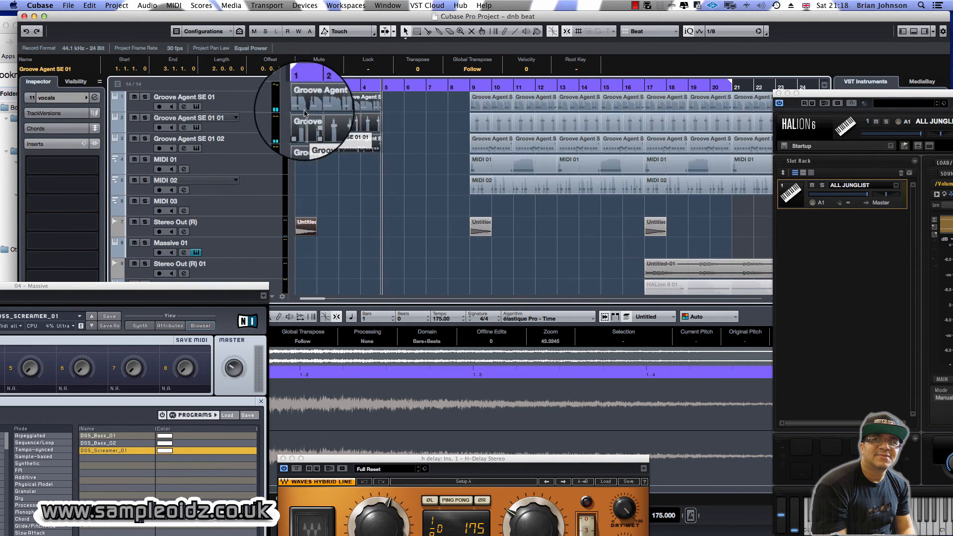
drag(307, 102, 392, 112)
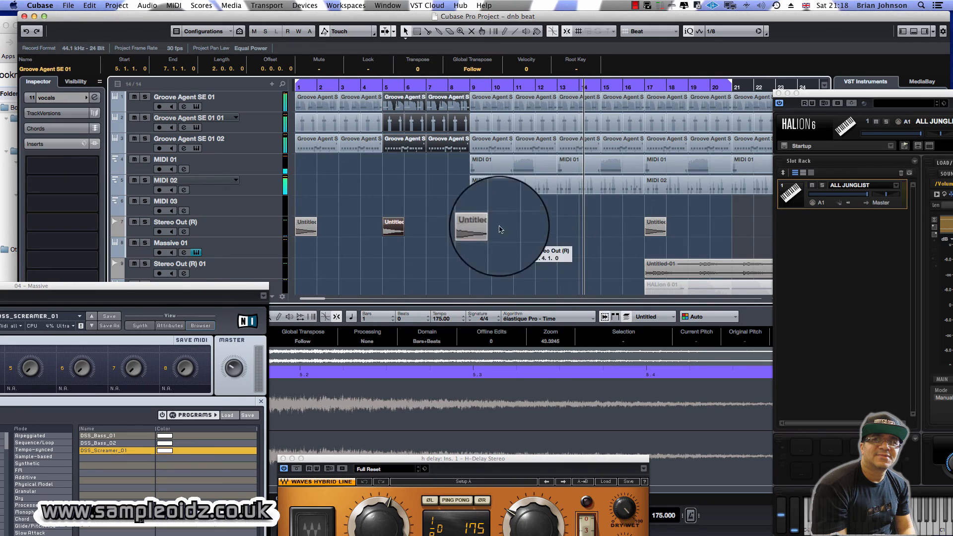
drag(478, 227, 564, 231)
Play the arrangement with the cycle end extended to bar 25, and move the cycle start to bar 17.
click(469, 84)
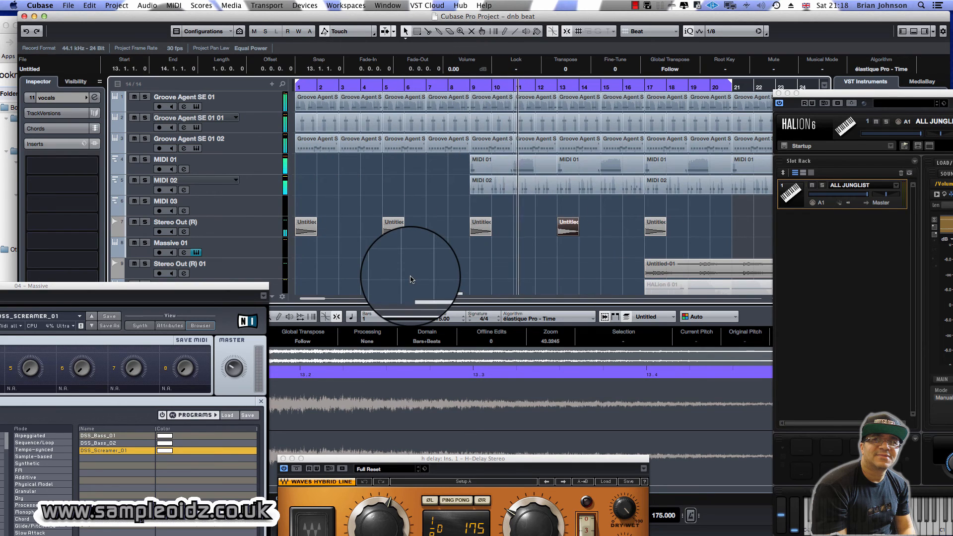
key(g)
key(g)
key(g)
key(g)
key(g)
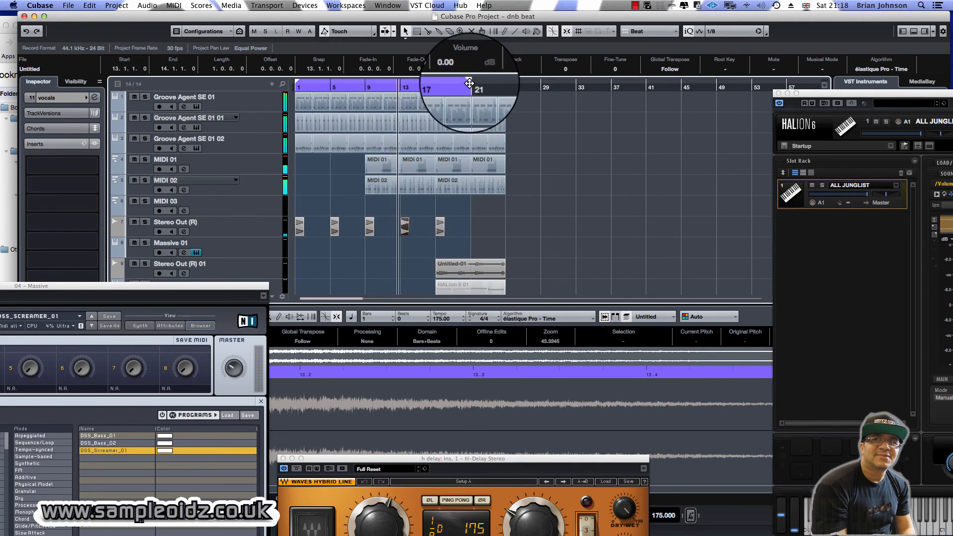
drag(467, 85, 505, 90)
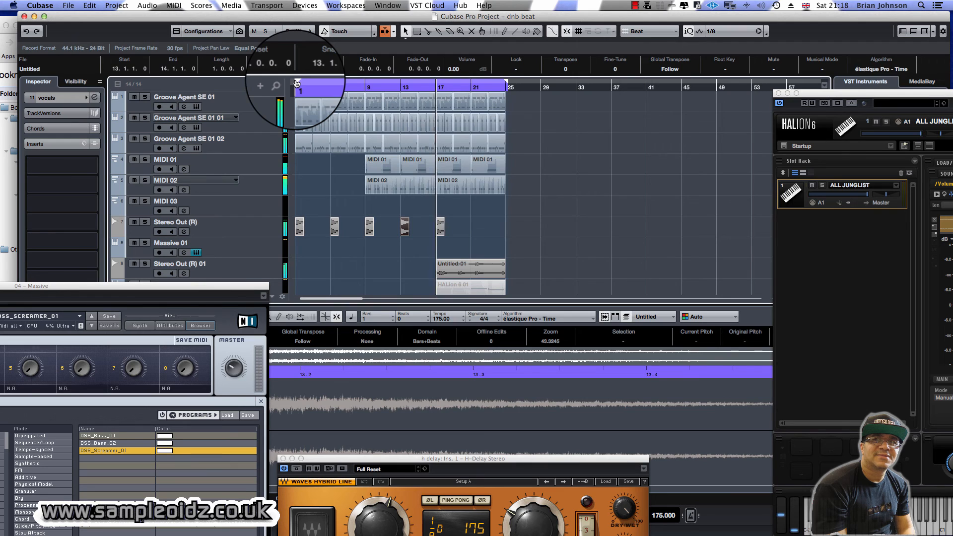
drag(296, 83, 435, 97)
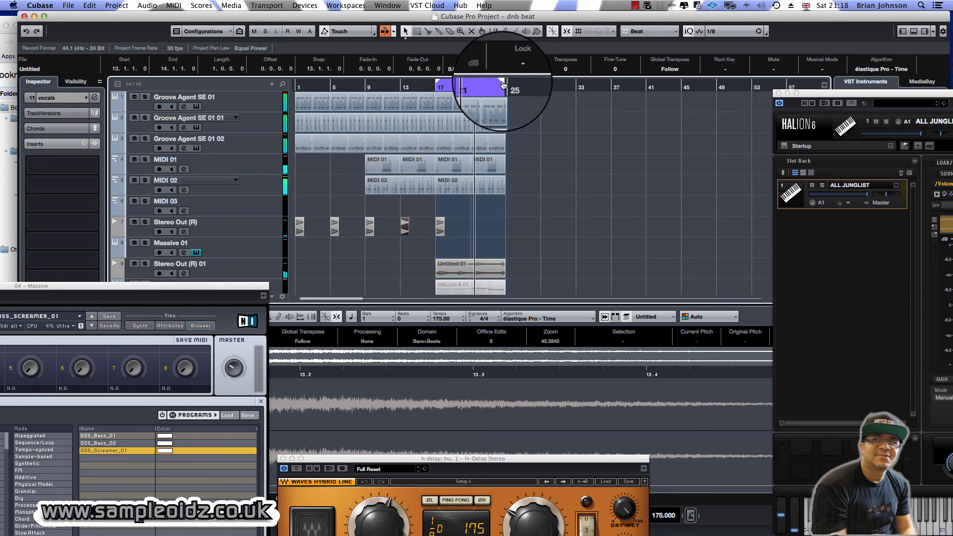
Select the events in bars 17 to 24 across all tracks and copy them to bar 25.
scroll(548, 151, down, 5)
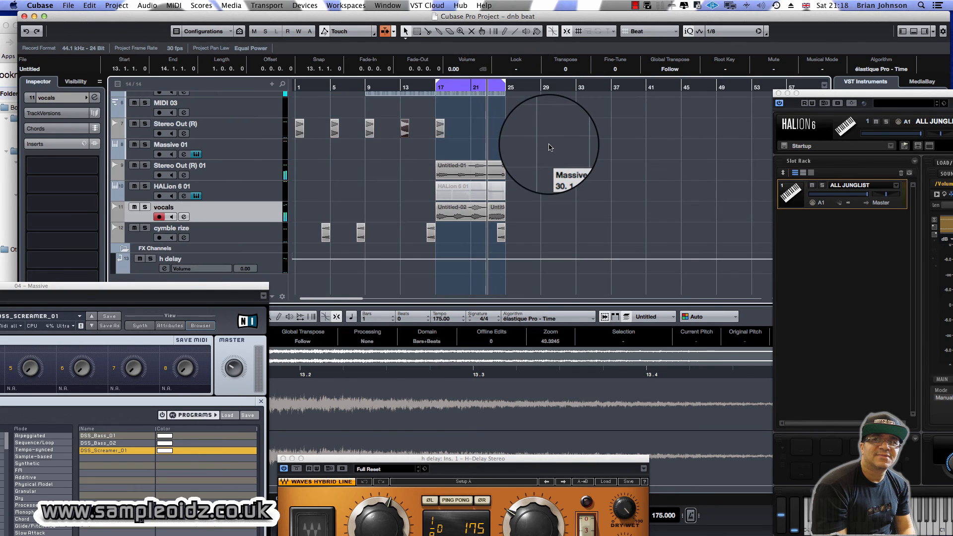
scroll(548, 147, up, 5)
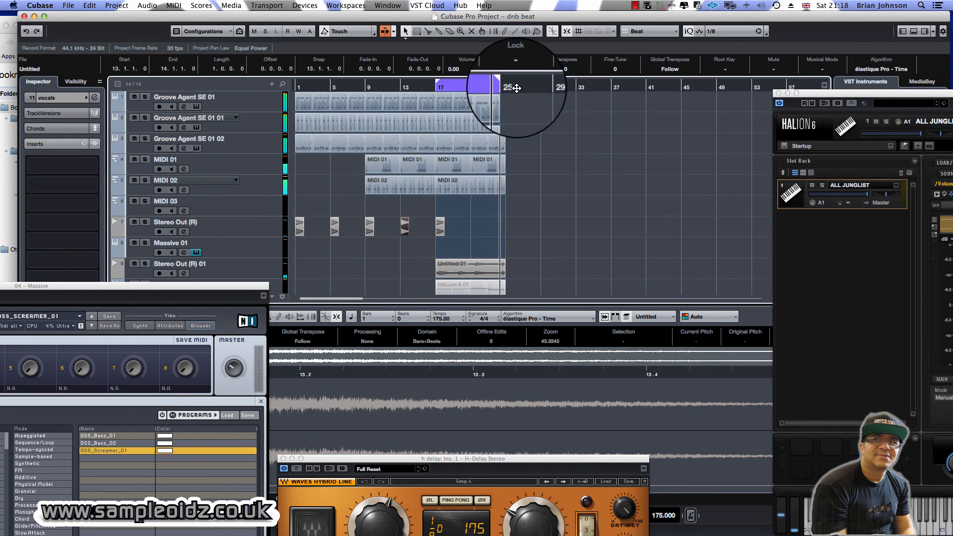
scroll(520, 100, down, 5)
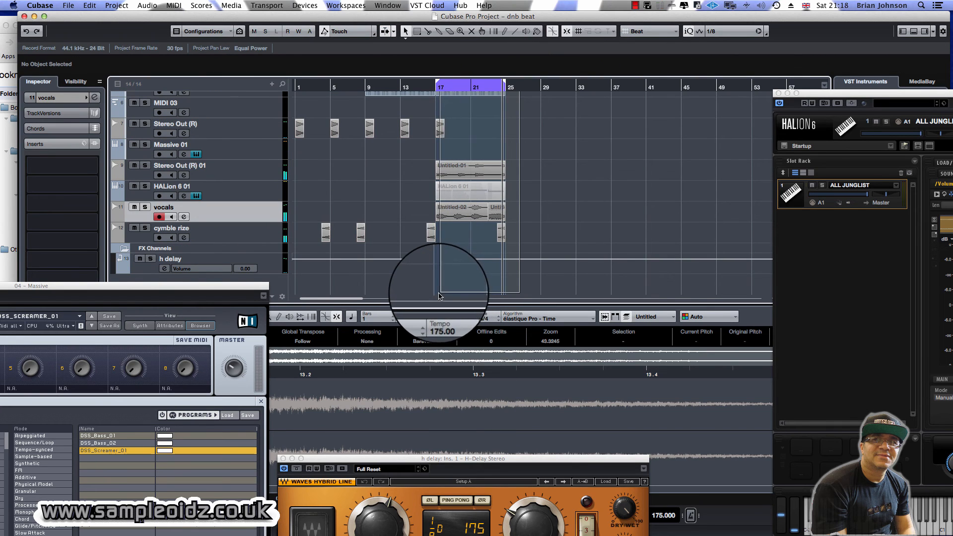
scroll(467, 169, up, 5)
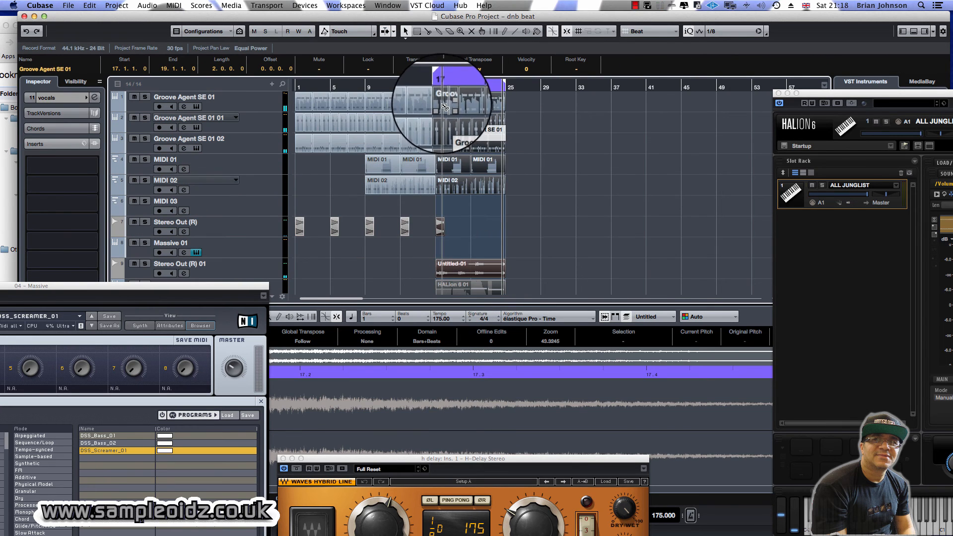
mouse_move(445, 106)
mouse_down()
mouse_move(562, 88)
mouse_move(515, 97)
mouse_up()
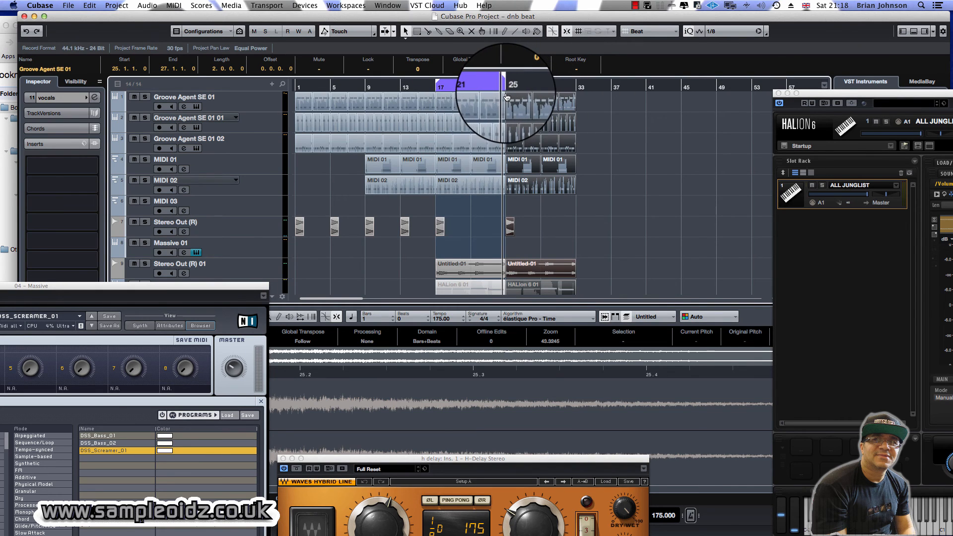
scroll(487, 238, down, 3)
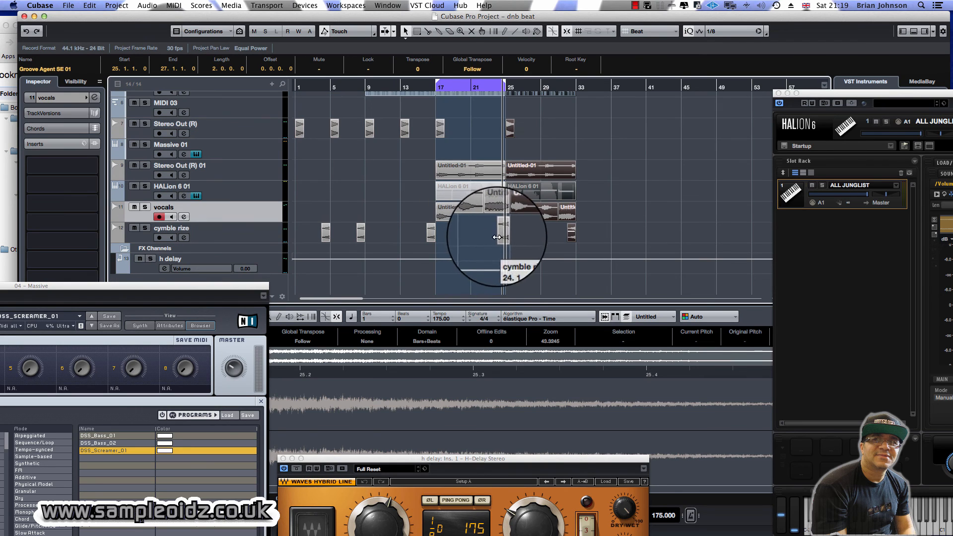
scroll(447, 94, up, 3)
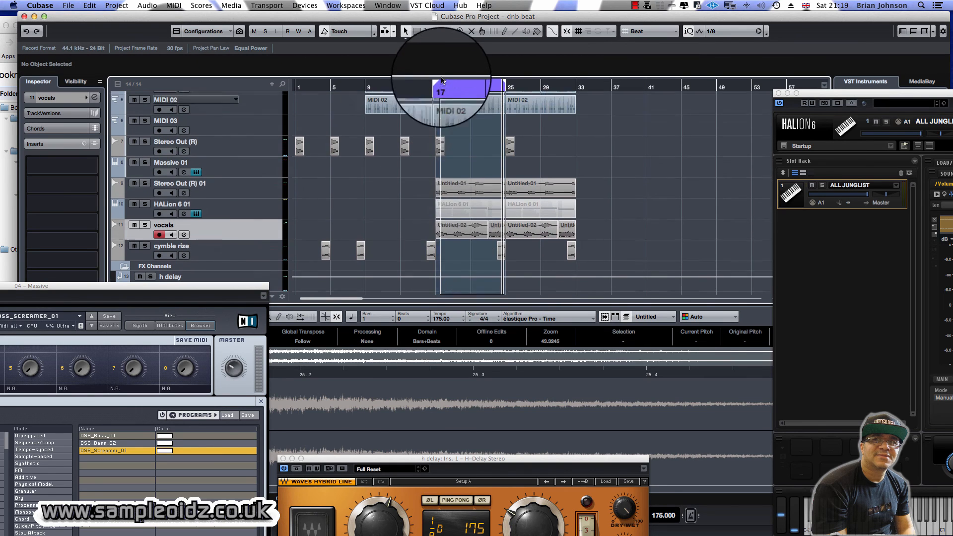
double_click(440, 87)
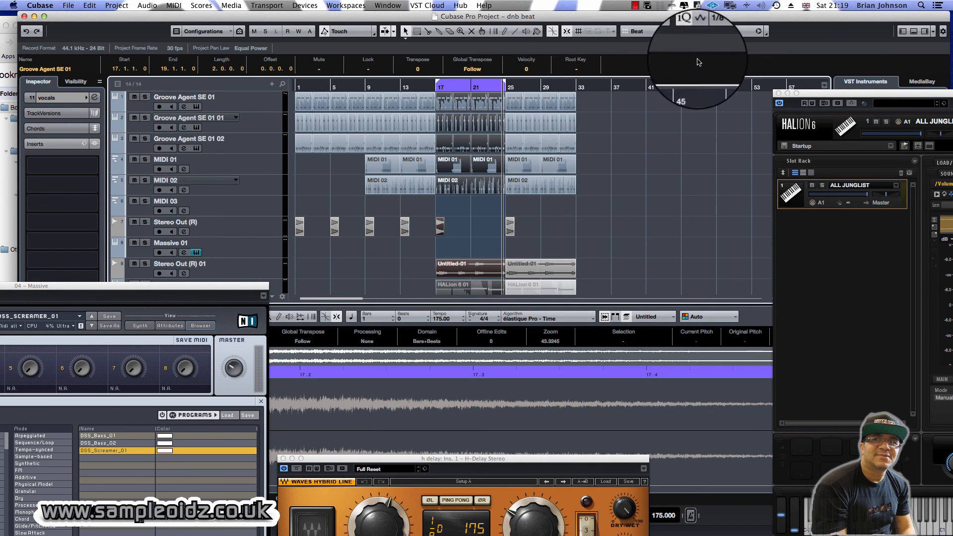
click(405, 33)
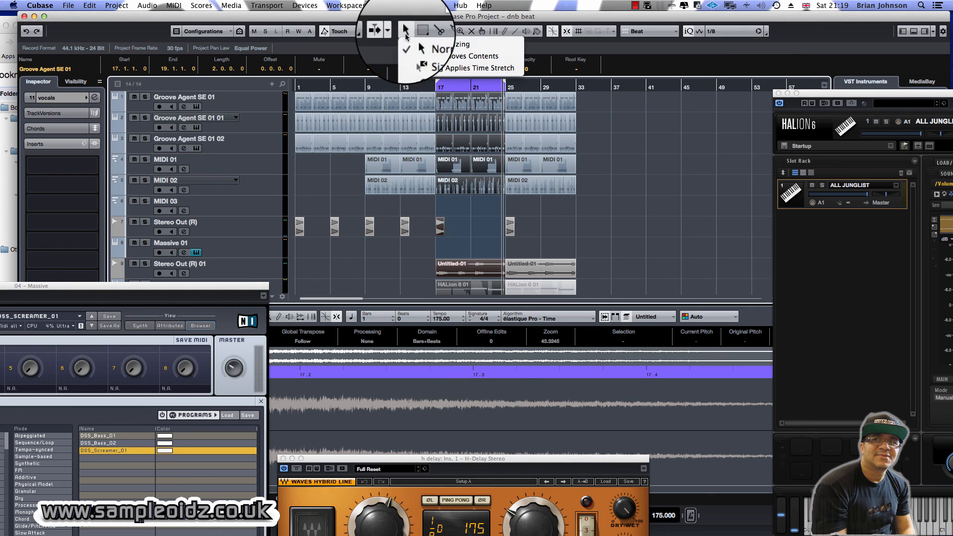
click(417, 32)
click(418, 32)
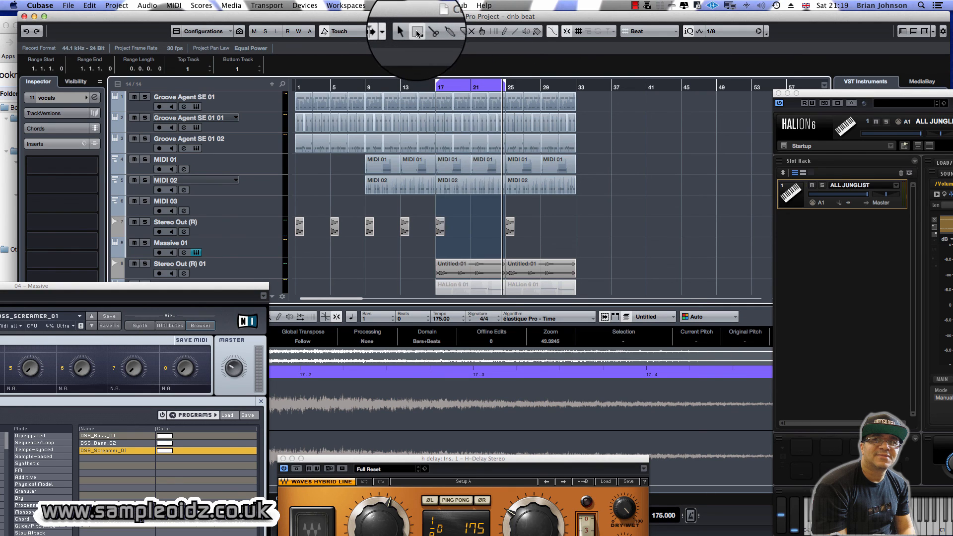
Colour the selected drum, MIDI and Stereo Out (R) events in bars 17 to 24 red with the Color tool.
click(537, 33)
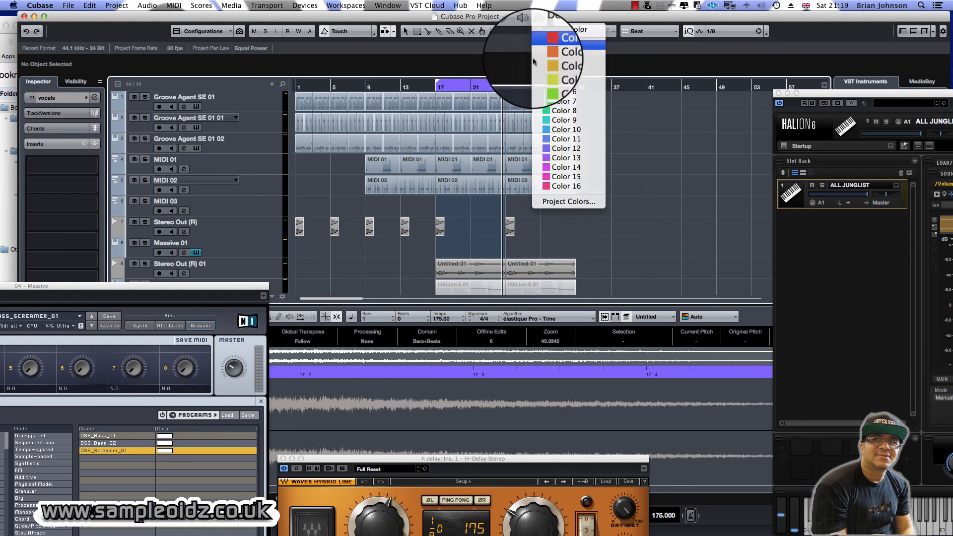
click(553, 48)
scroll(465, 200, down, 5)
scroll(466, 184, up, 5)
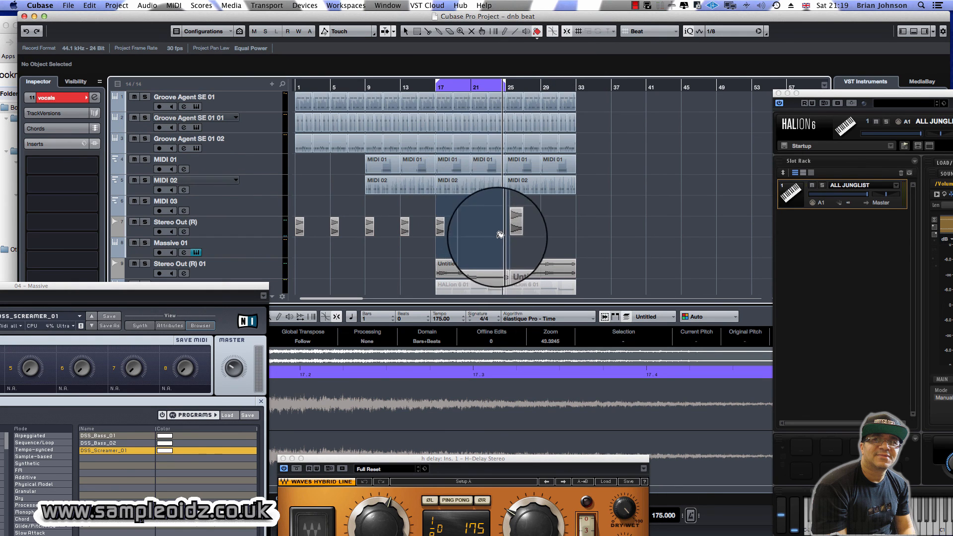
click(443, 98)
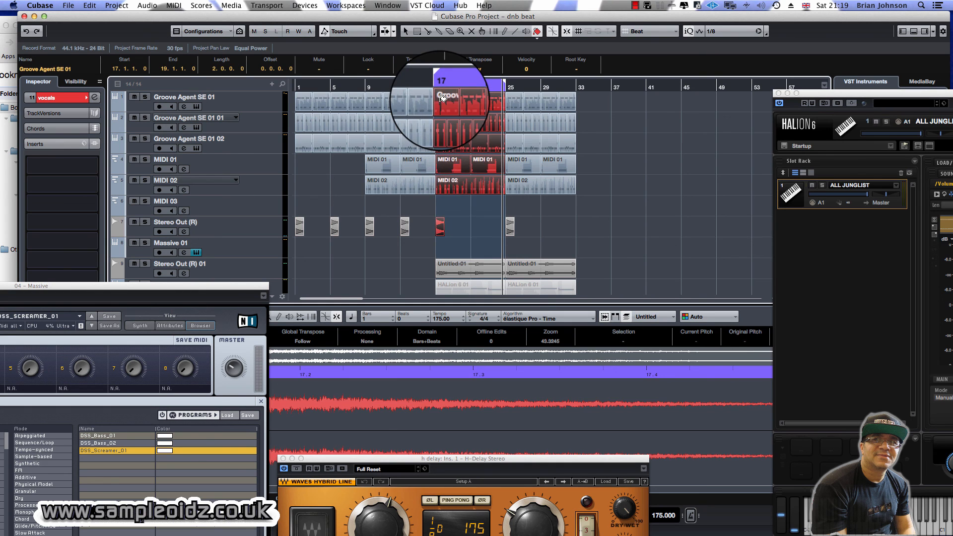
Apply the red colour to the Untitled-01 and HALion 6 01 events that start at bar 17.
scroll(468, 206, down, 5)
click(455, 168)
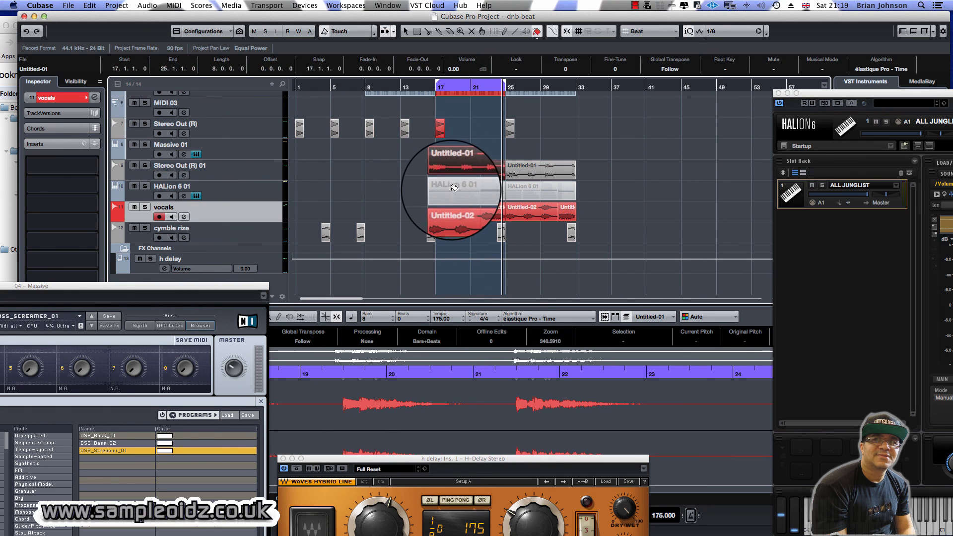
click(454, 187)
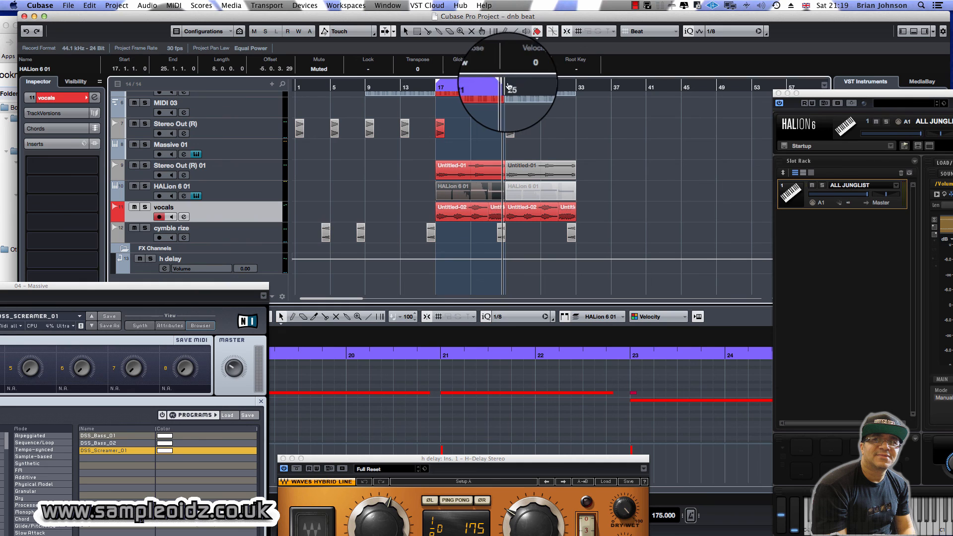
Extend the cycle range to bar 33 and choose orange as the colour for the events in bars 25 to 32.
drag(503, 87, 572, 93)
scroll(546, 114, up, 5)
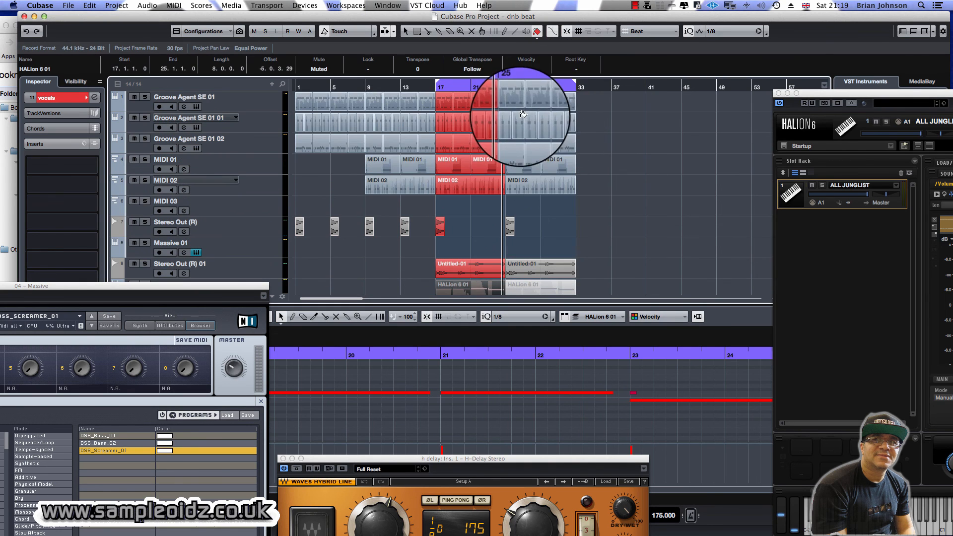
click(537, 32)
click(547, 65)
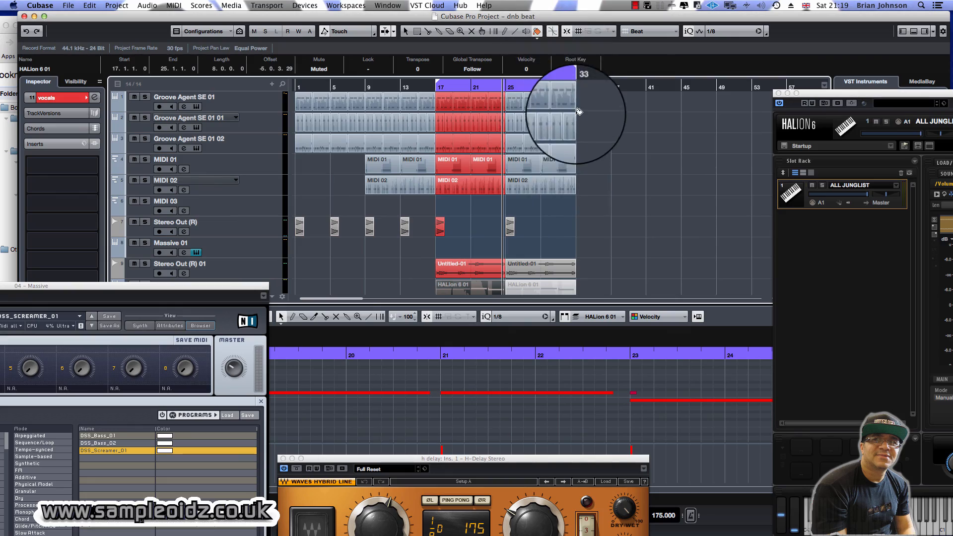
click(557, 202)
scroll(536, 248, down, 5)
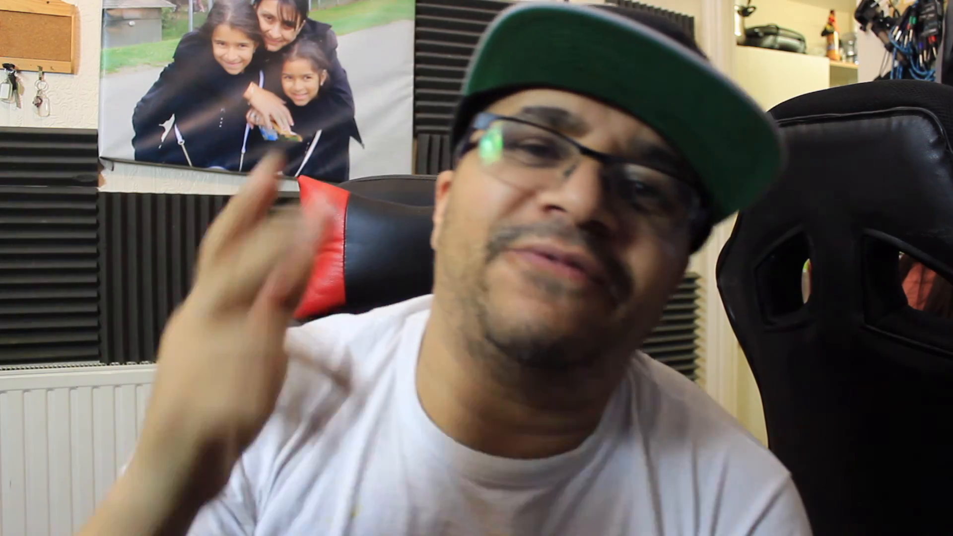